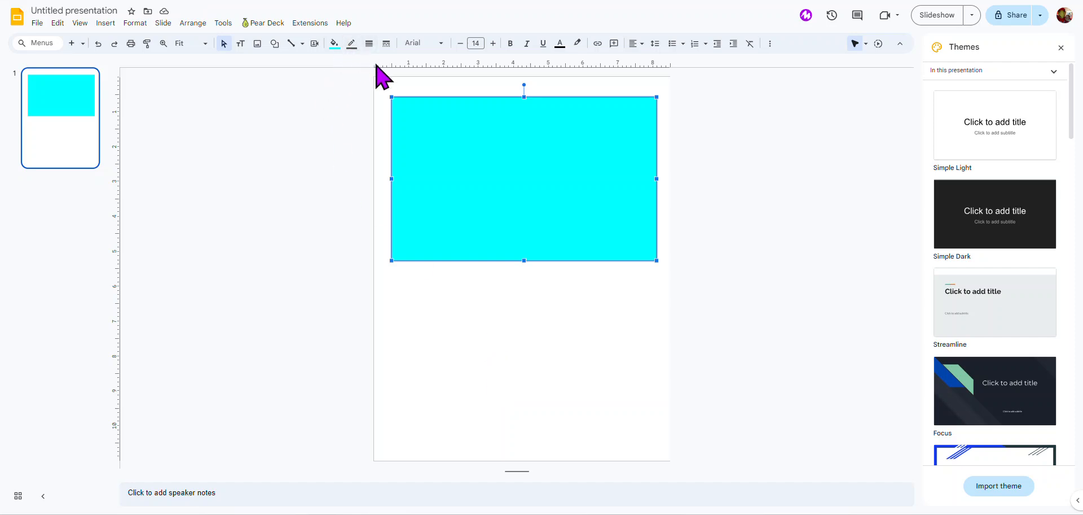
Step: Draw a small square about 1.1 inches wide on the blank area below the cyan rectangle
click(275, 45)
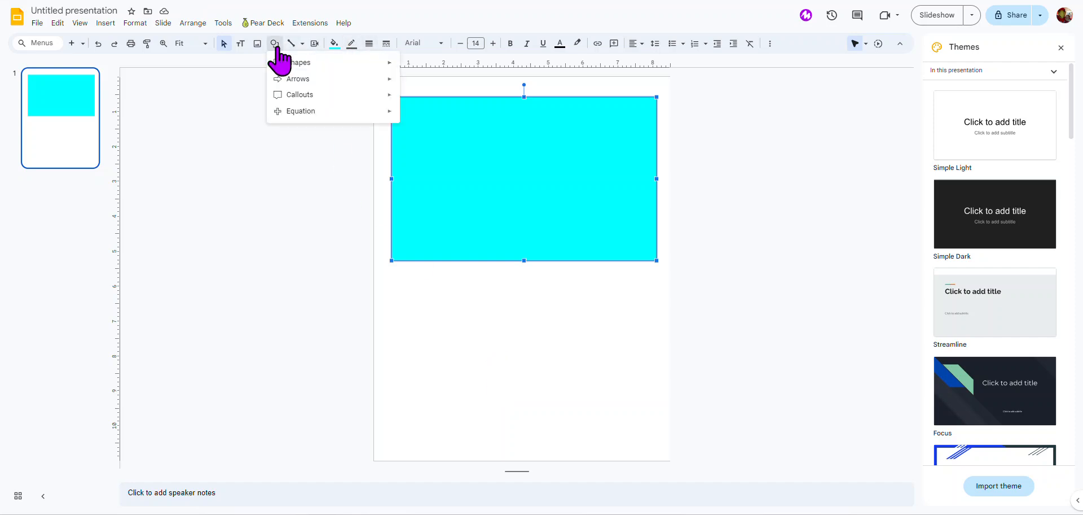
mouse_move(385, 64)
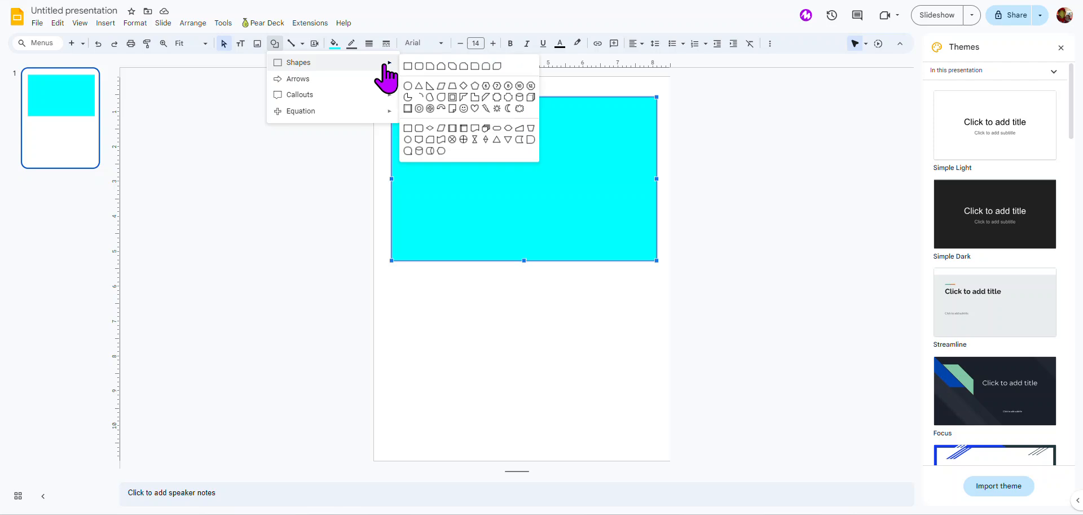
click(408, 66)
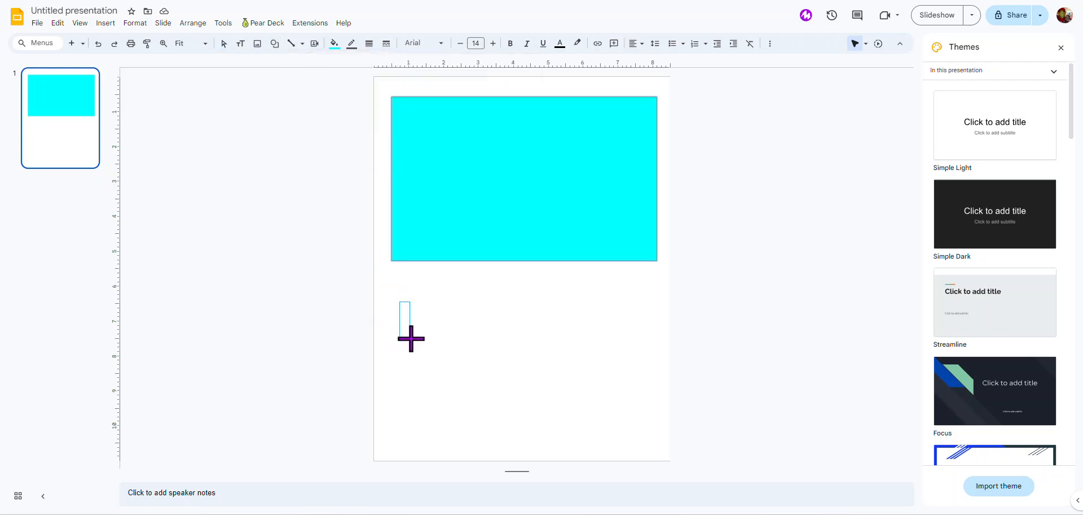
drag(438, 340, 439, 340)
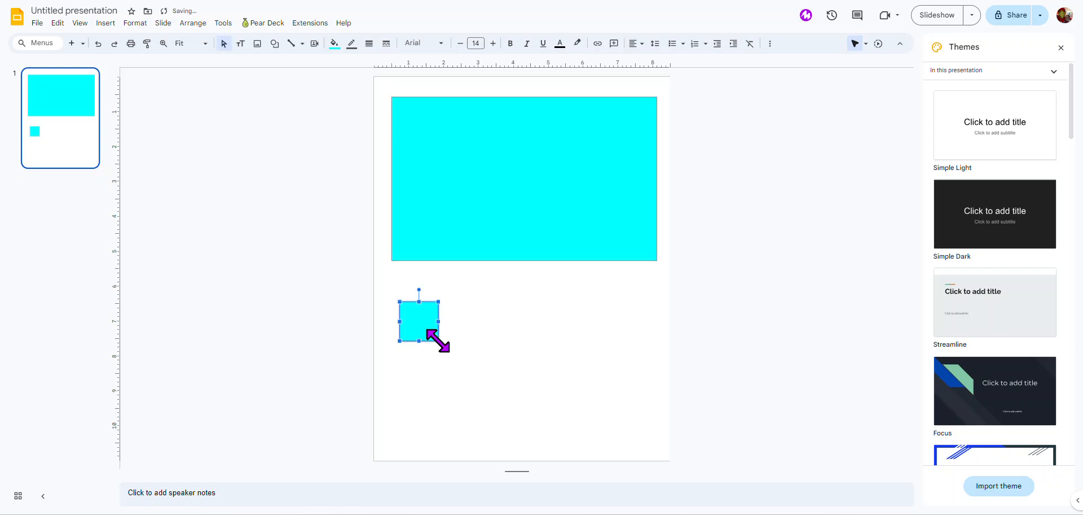
Step: Fill the small square with white and give it a thicker border
click(334, 44)
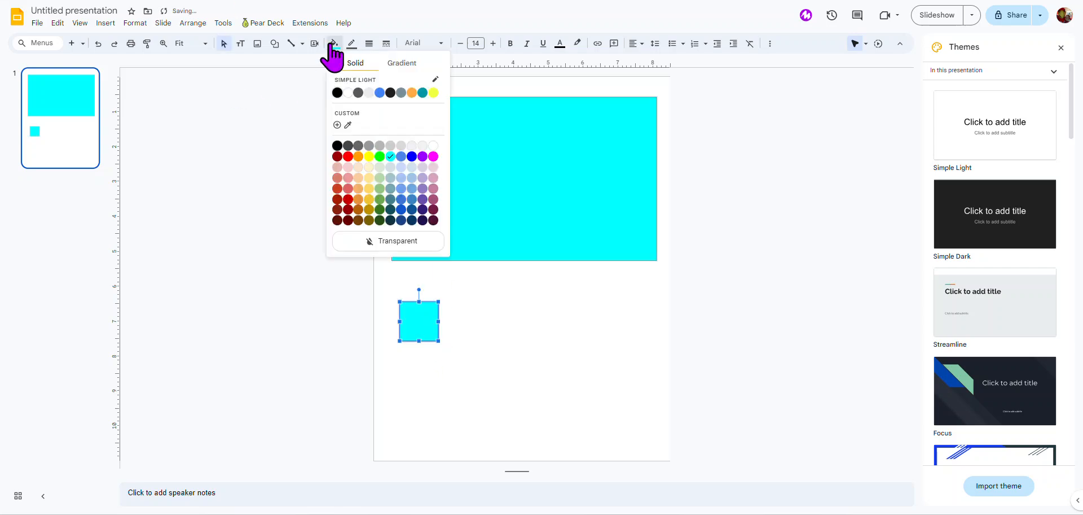
click(348, 93)
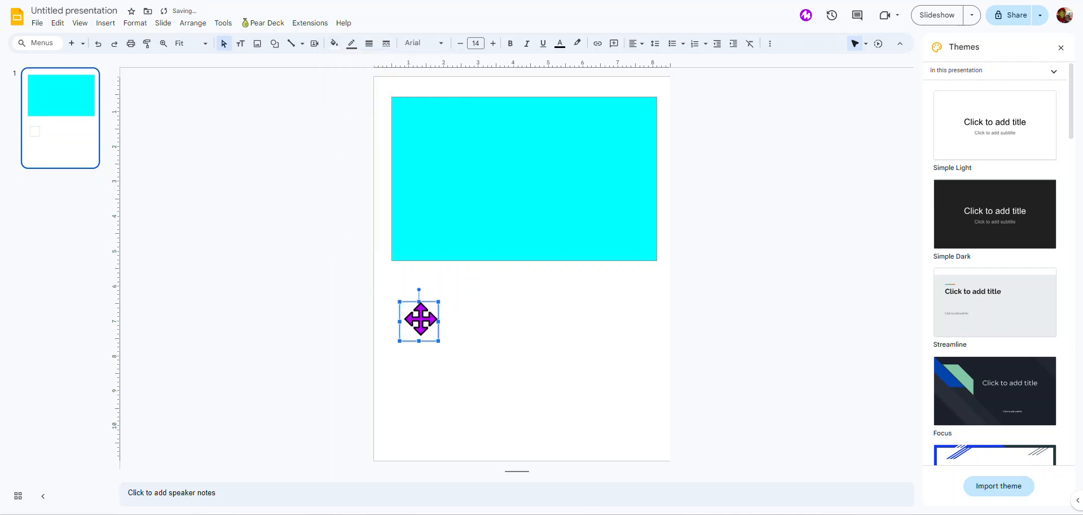
click(370, 45)
click(388, 111)
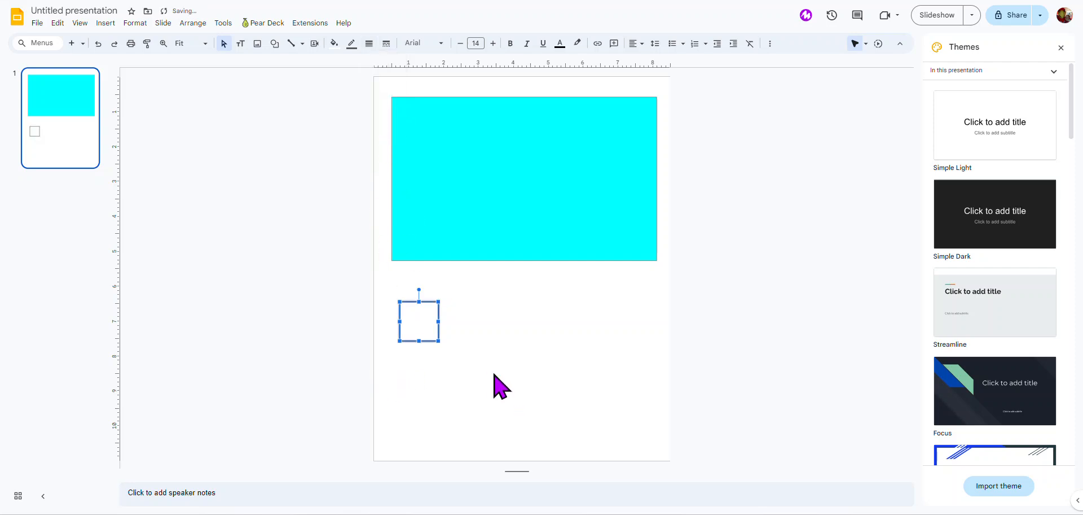
Step: Move the white square inside the lower-left corner of the cyan rectangle
drag(428, 333, 424, 222)
click(474, 356)
click(432, 238)
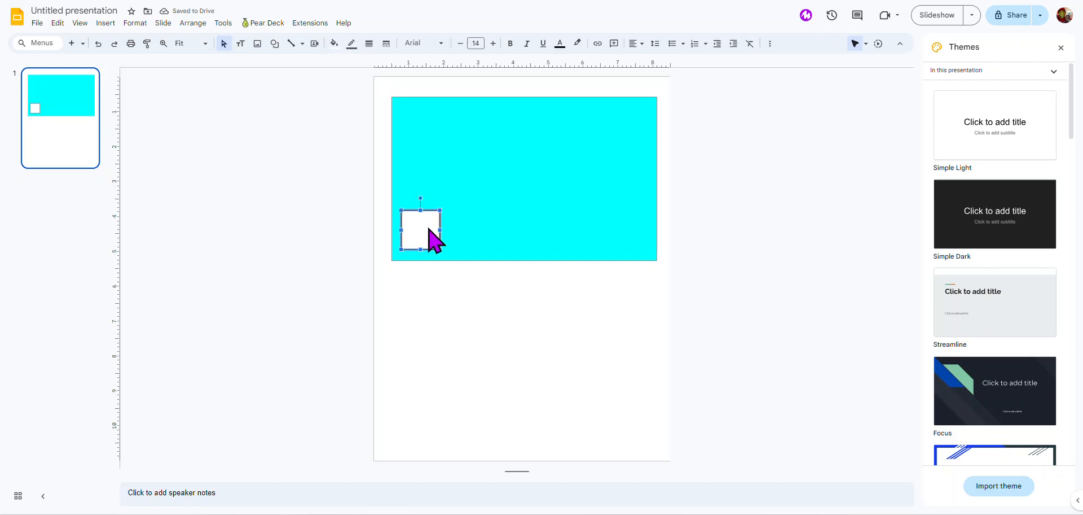
Step: Duplicate the white square four times and spread the copies in a row along the cyan rectangle's lower edge
key(ctrl+d)
key(ctrl+d)
key(ctrl+d)
key(ctrl+d)
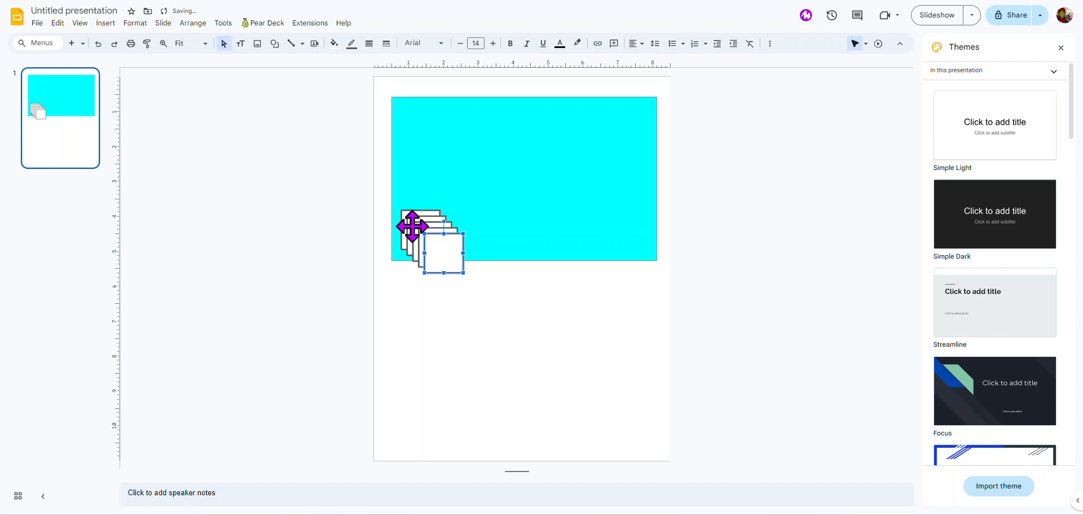
drag(452, 252, 628, 230)
drag(438, 247, 574, 230)
drag(429, 241, 524, 229)
drag(431, 241, 474, 229)
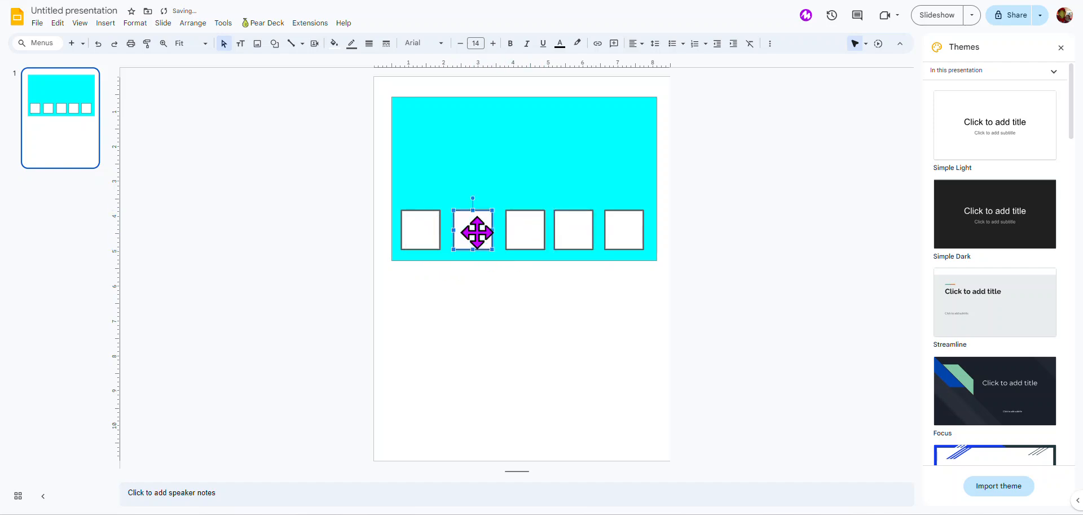
click(510, 333)
Step: Move the cyan rectangle down, clear of the row of white squares
drag(694, 229, 425, 236)
click(426, 321)
click(433, 200)
drag(432, 201, 427, 378)
Step: Align the five white squares vertically to their middle and move the cyan rectangle back up behind them
click(661, 246)
drag(655, 246, 407, 232)
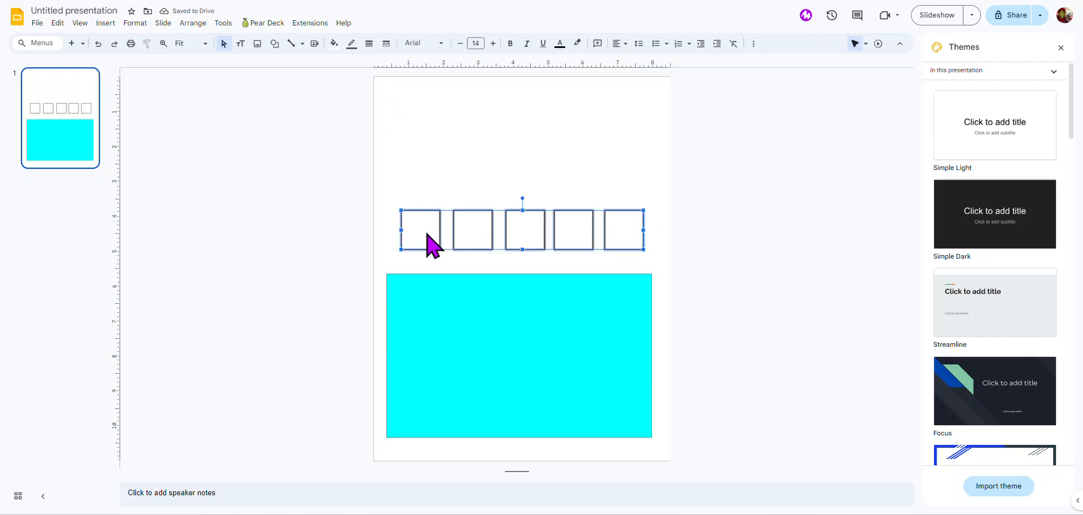
right_click(427, 244)
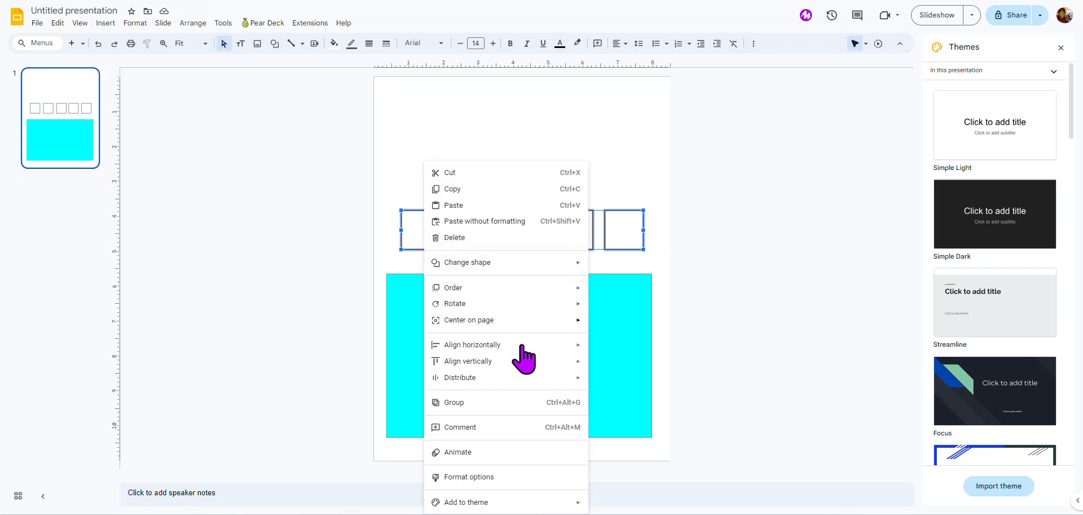
mouse_move(547, 361)
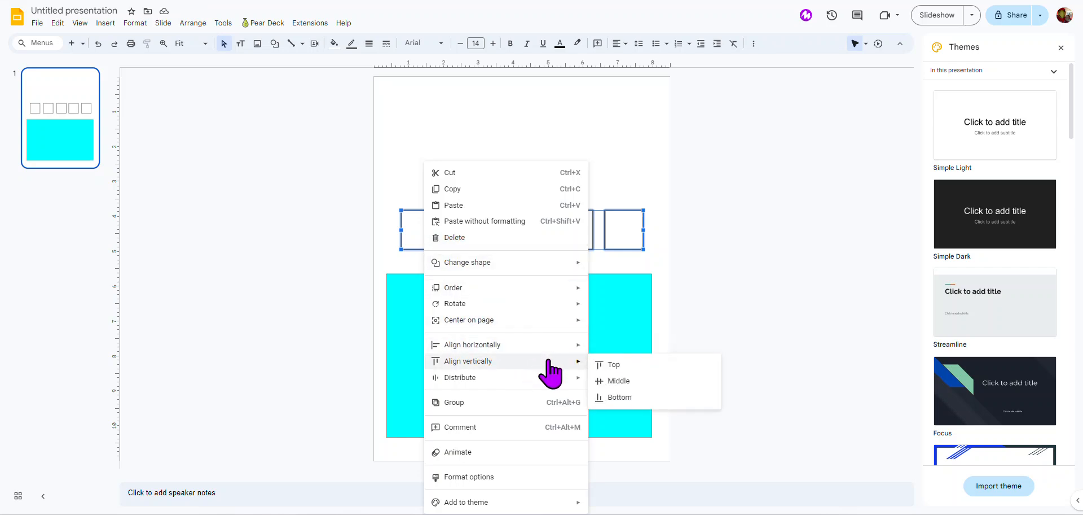
click(646, 380)
drag(607, 330, 599, 191)
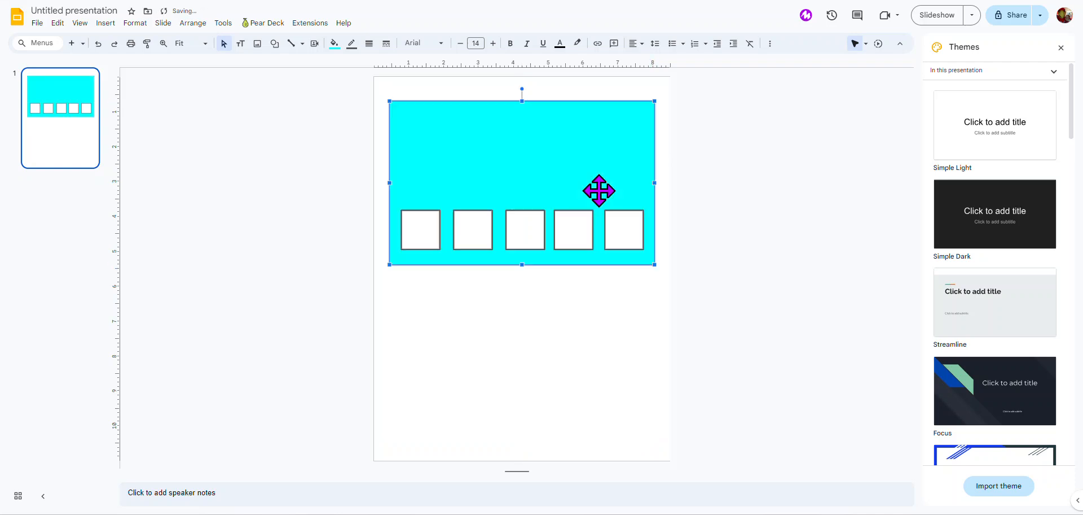
click(595, 359)
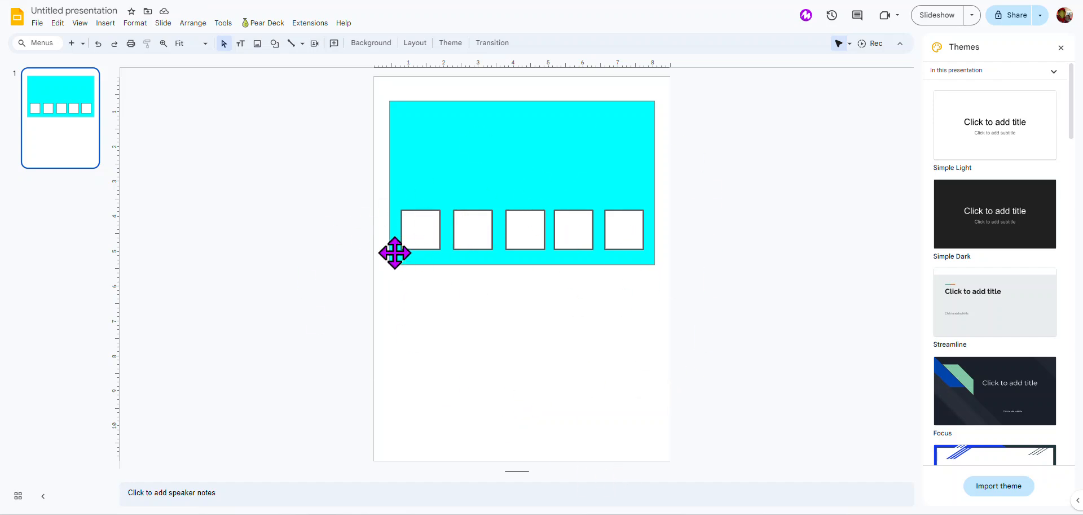
Step: Place a copy of the leftmost white square below the cyan rectangle and give it a dashed border
click(419, 232)
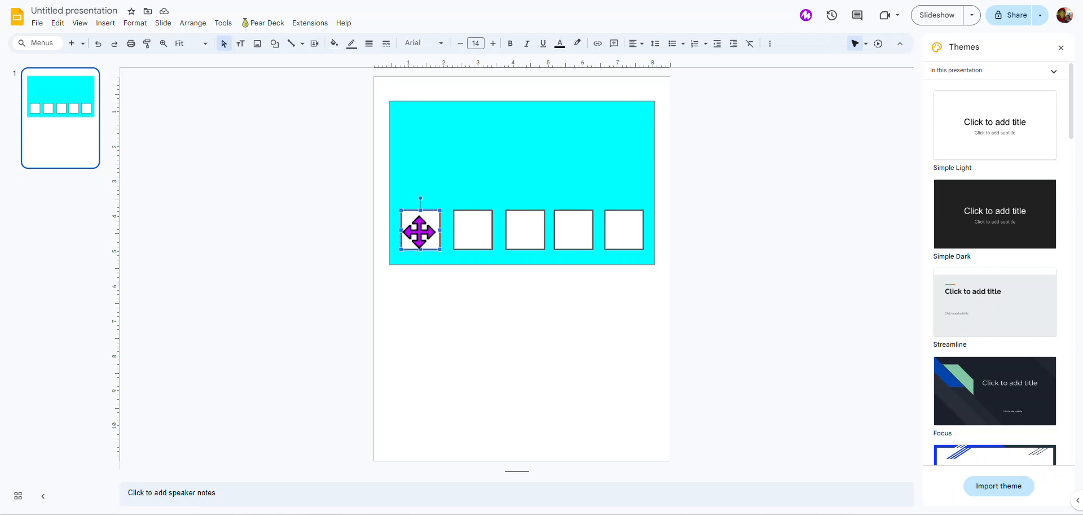
key(ctrl+d)
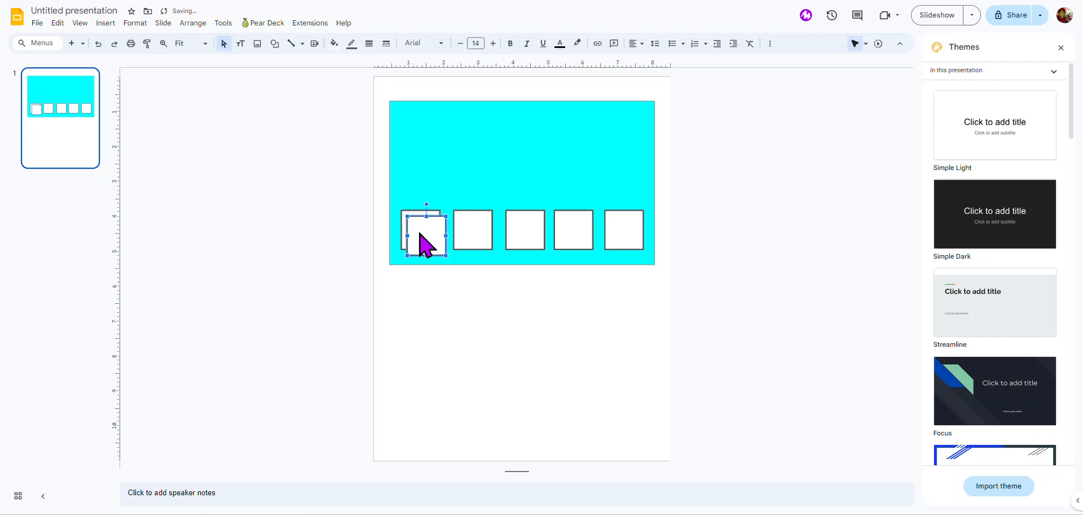
drag(420, 233, 417, 308)
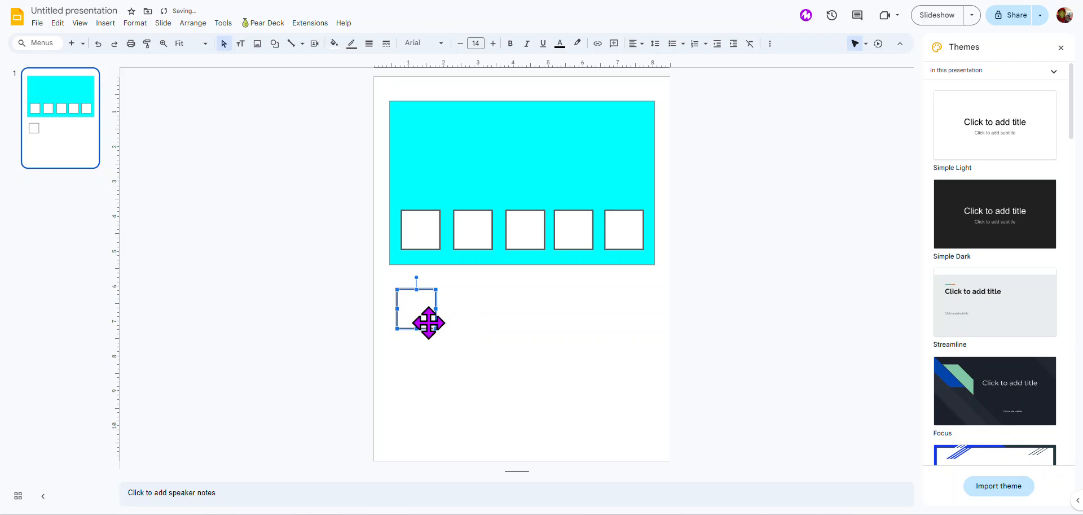
click(387, 44)
click(412, 106)
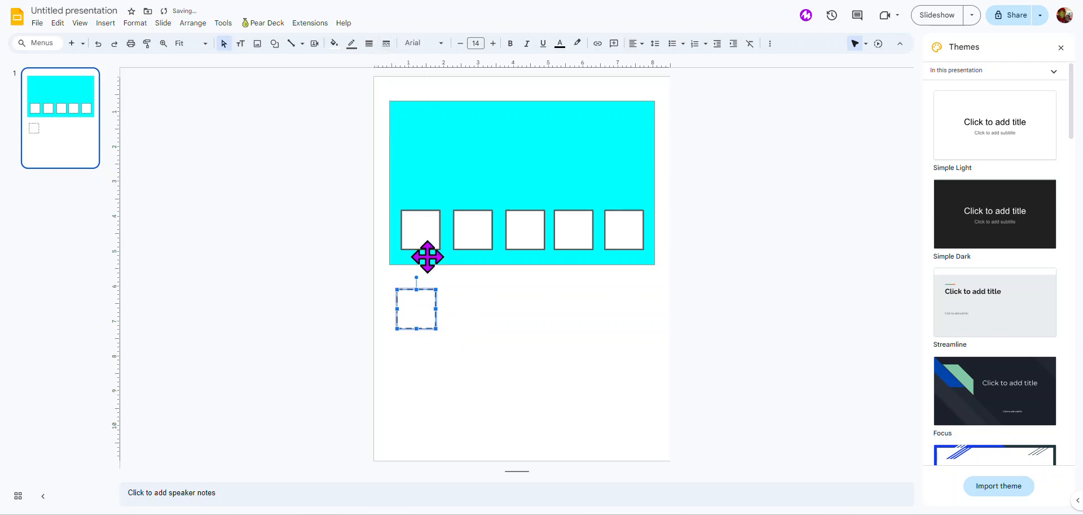
click(525, 378)
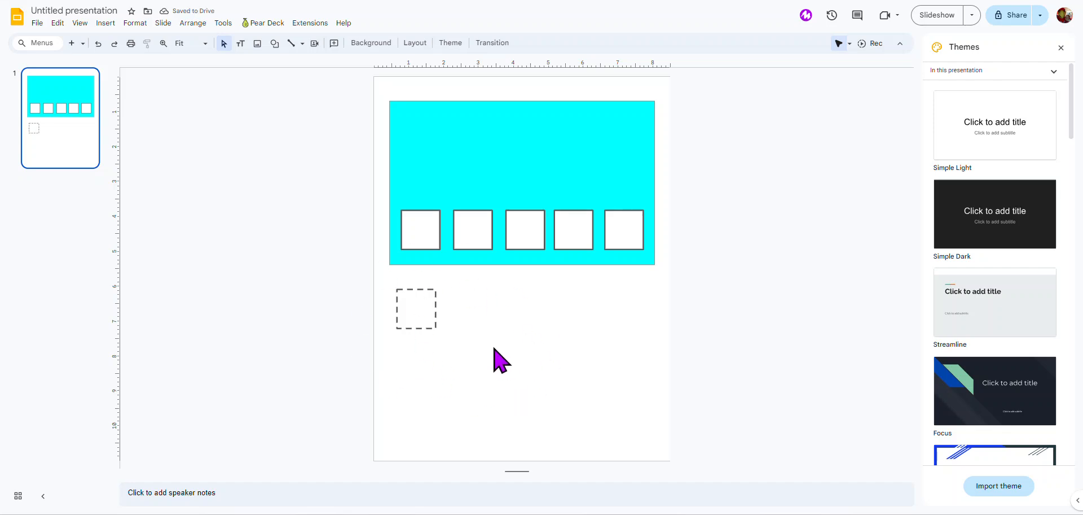
Step: Duplicate the dashed square four times and arrange the five dashed squares in a row below the cyan rectangle
click(418, 314)
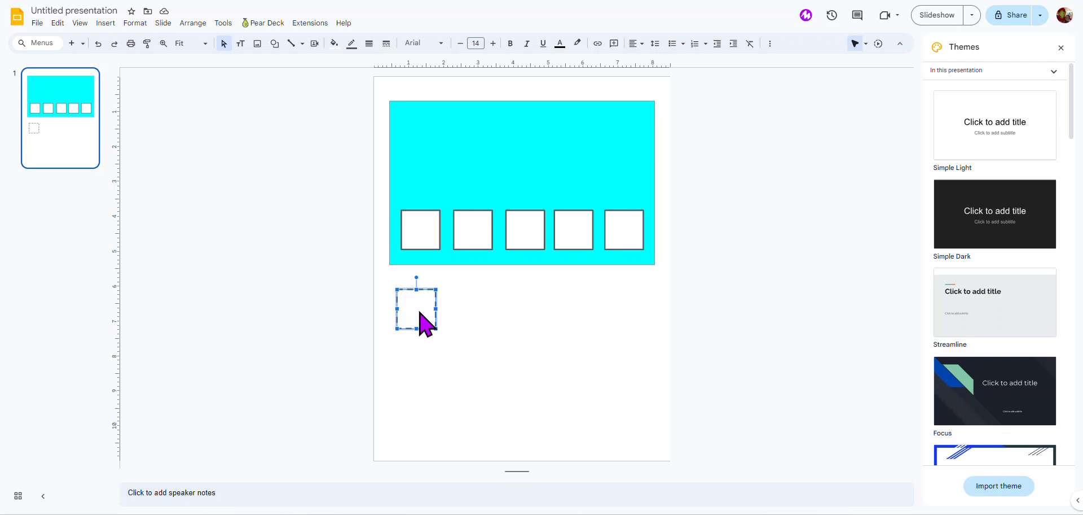
key(ctrl+d)
key(ctrl+d)
key(ctrl+d)
key(ctrl+d)
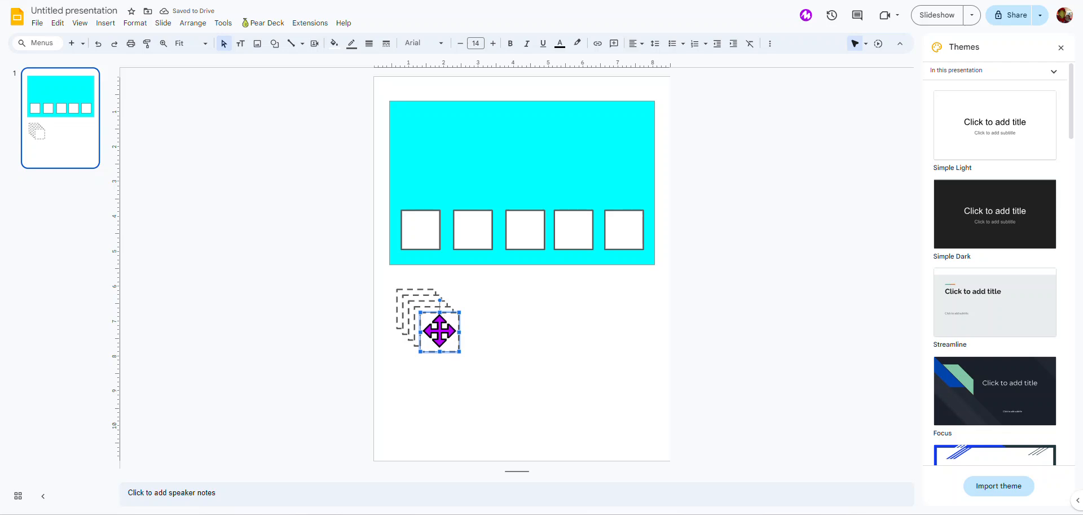
right_click(437, 329)
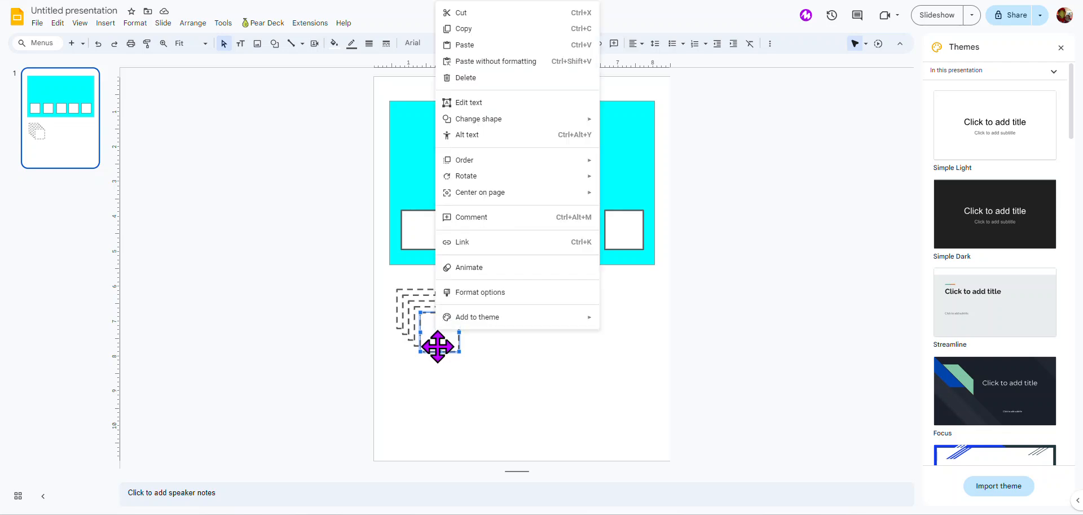
click(513, 399)
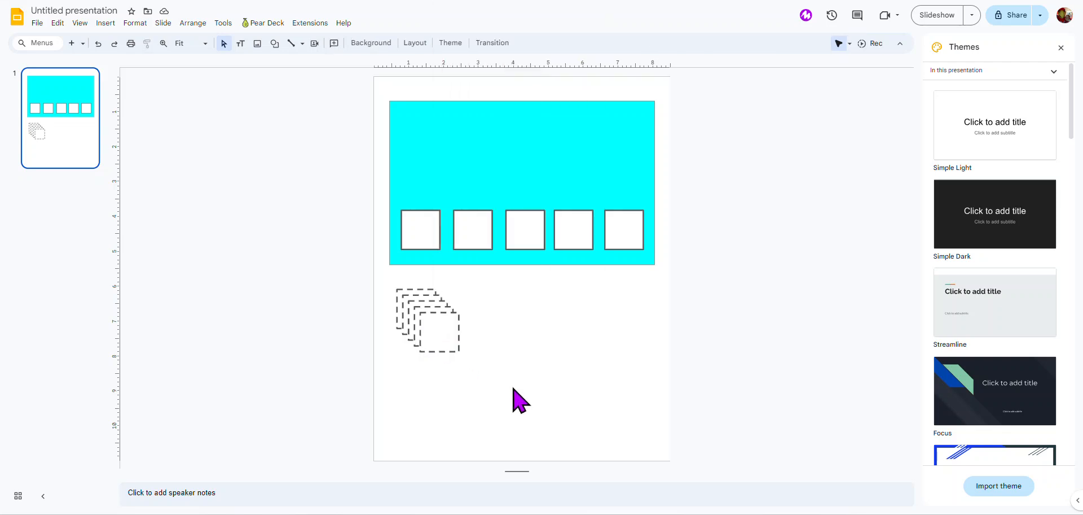
drag(440, 331, 573, 310)
mouse_move(426, 321)
mouse_down()
mouse_move(528, 311)
mouse_move(433, 317)
mouse_move(488, 312)
mouse_move(439, 309)
mouse_up()
click(484, 387)
Step: Add a sixth dashed square at the left end of the row and nudge the other five slightly right
click(437, 319)
key(ctrl+d)
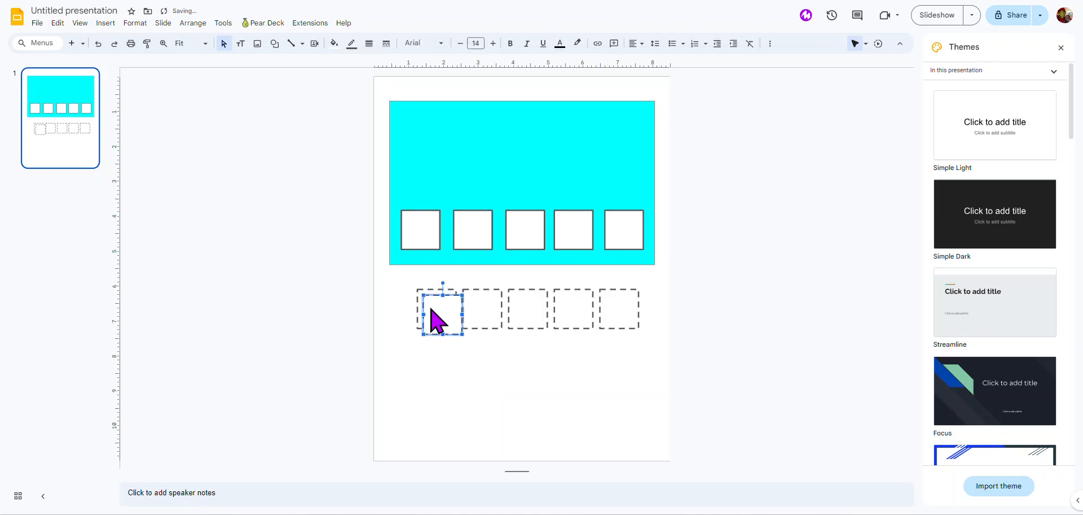
drag(423, 317, 396, 311)
drag(659, 334, 446, 315)
key(Right)
key(Right)
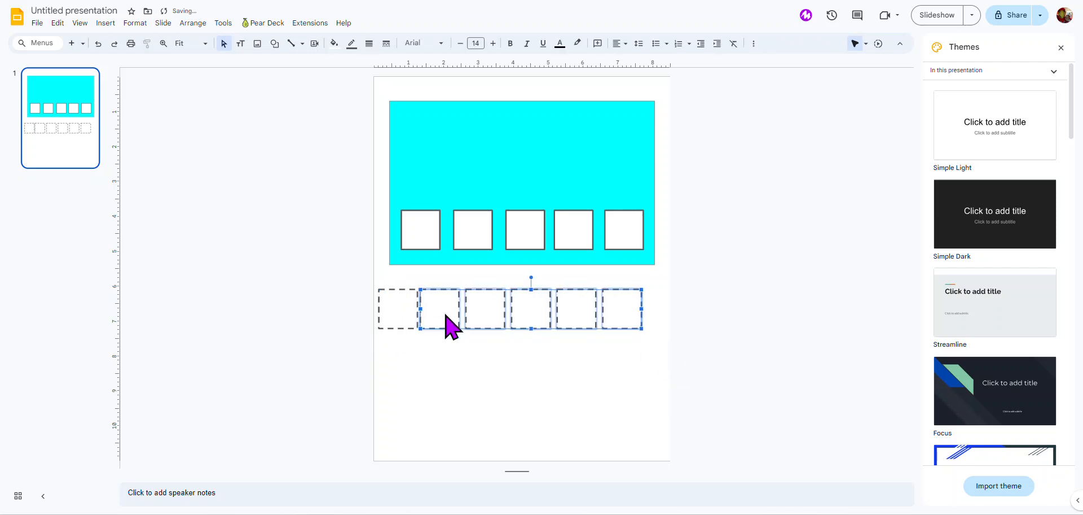
click(605, 391)
Step: Select all six dashed squares and align them vertically to their middle
drag(559, 329, 382, 307)
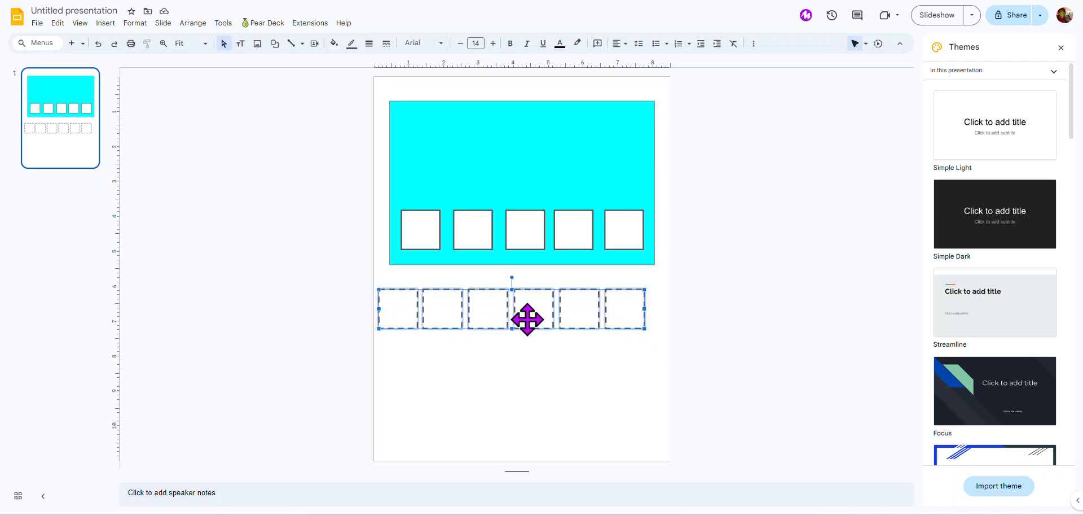
right_click(527, 319)
mouse_move(527, 321)
mouse_move(603, 365)
click(717, 380)
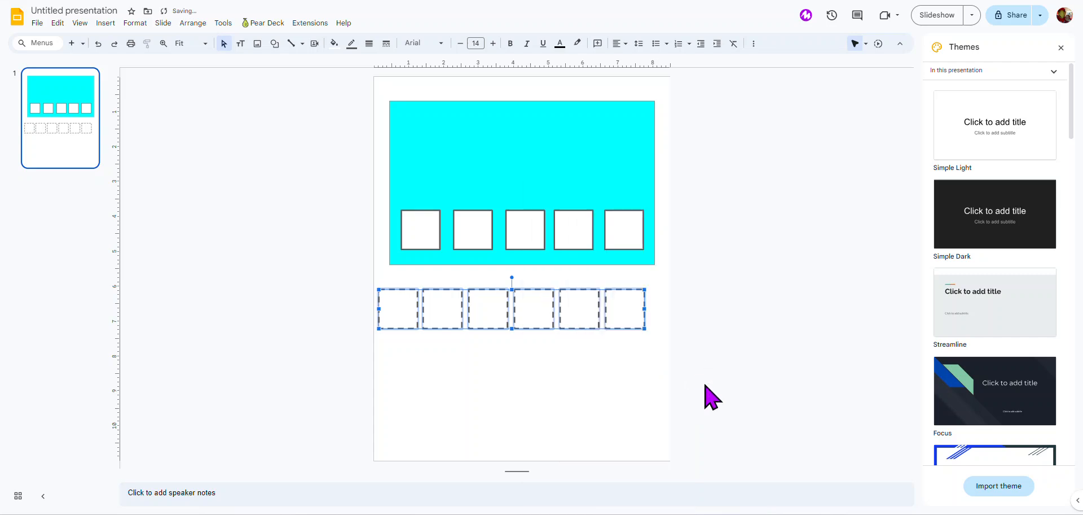
Step: Move the dashed row to line up with the cyan rectangle's sides and distribute its six squares horizontally
drag(496, 309, 505, 304)
right_click(505, 304)
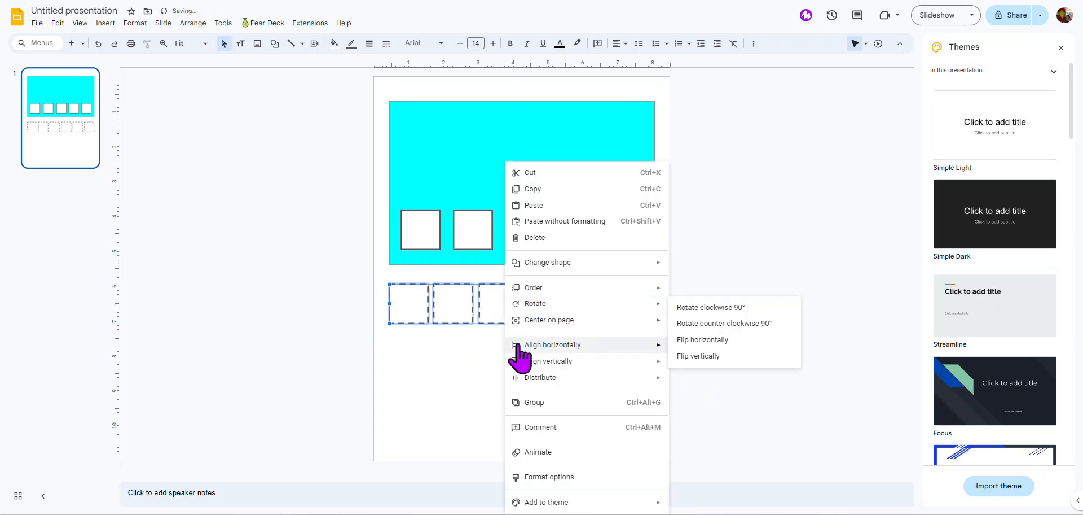
mouse_move(538, 384)
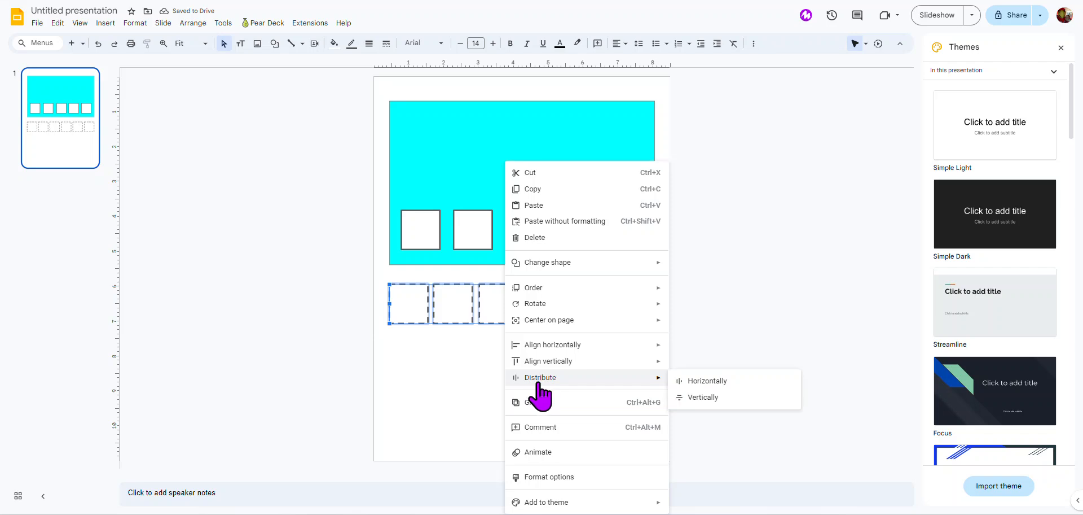
click(705, 382)
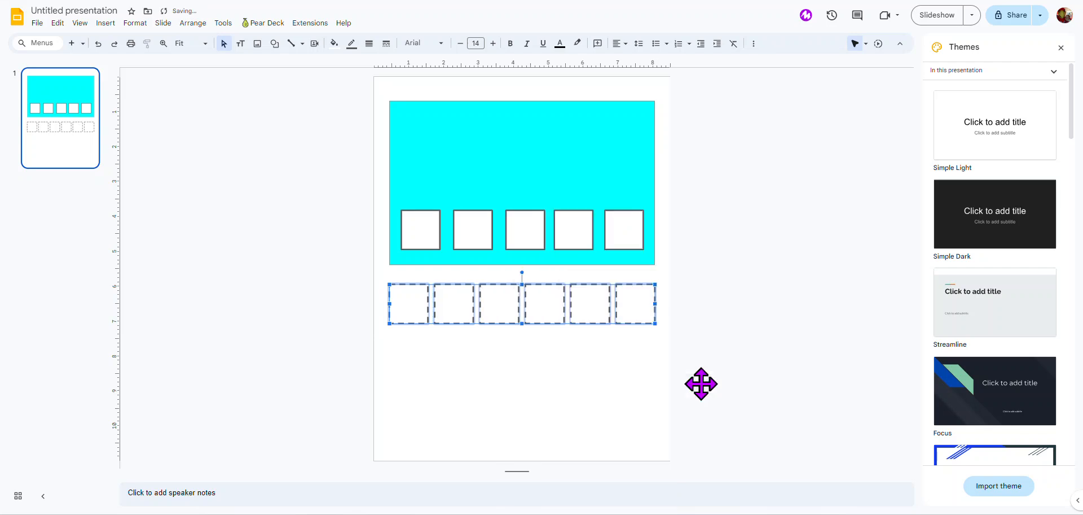
click(608, 412)
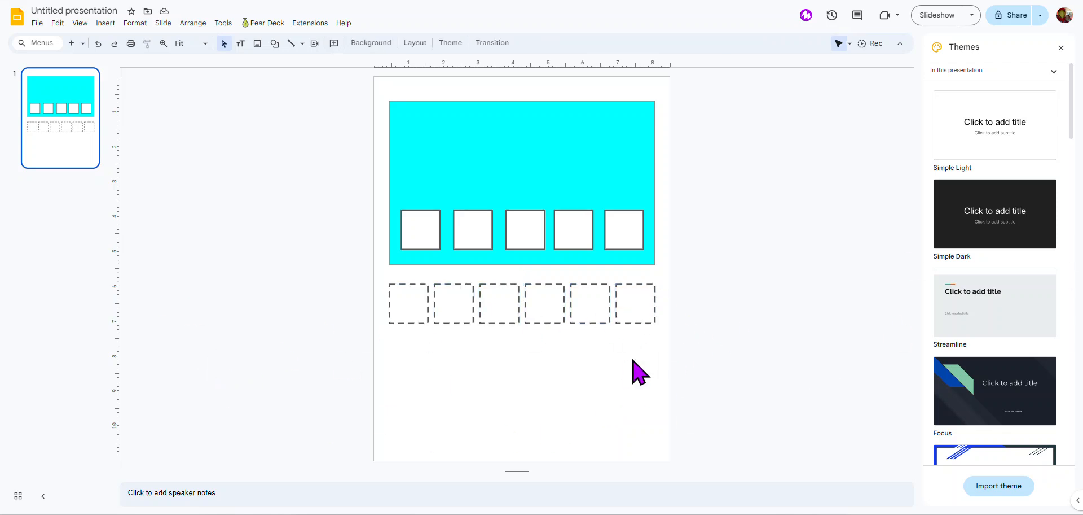
Step: Duplicate the row of six dashed squares and place the copy directly beneath it
drag(652, 348, 397, 312)
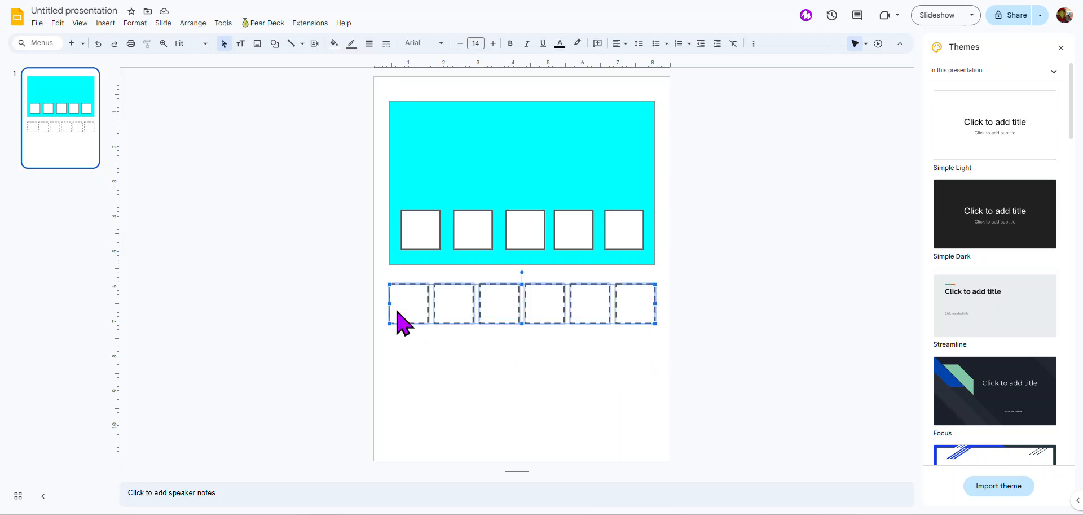
key(ctrl+d)
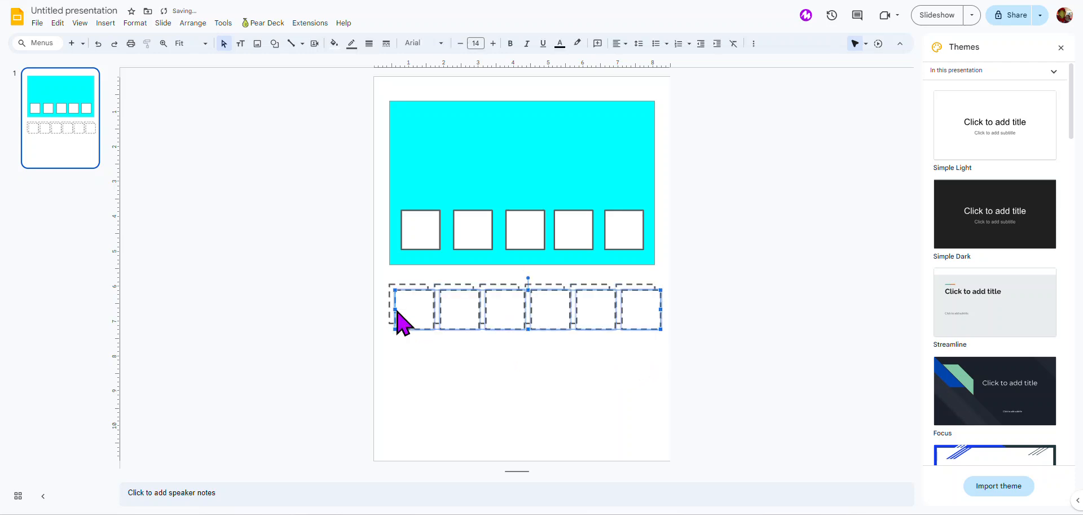
drag(404, 307, 401, 353)
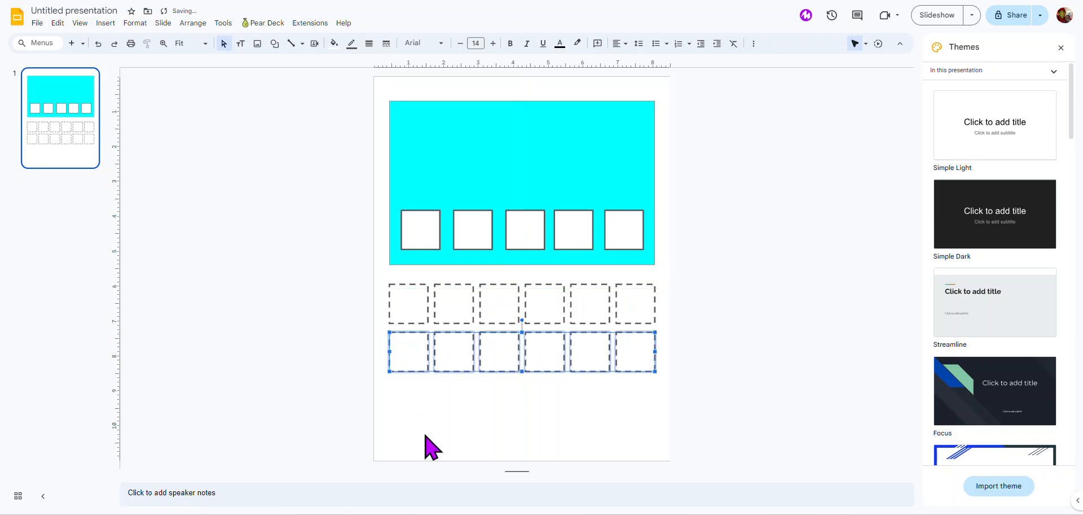
Step: Search the web for images of "bluey" to insert into the slide
click(446, 430)
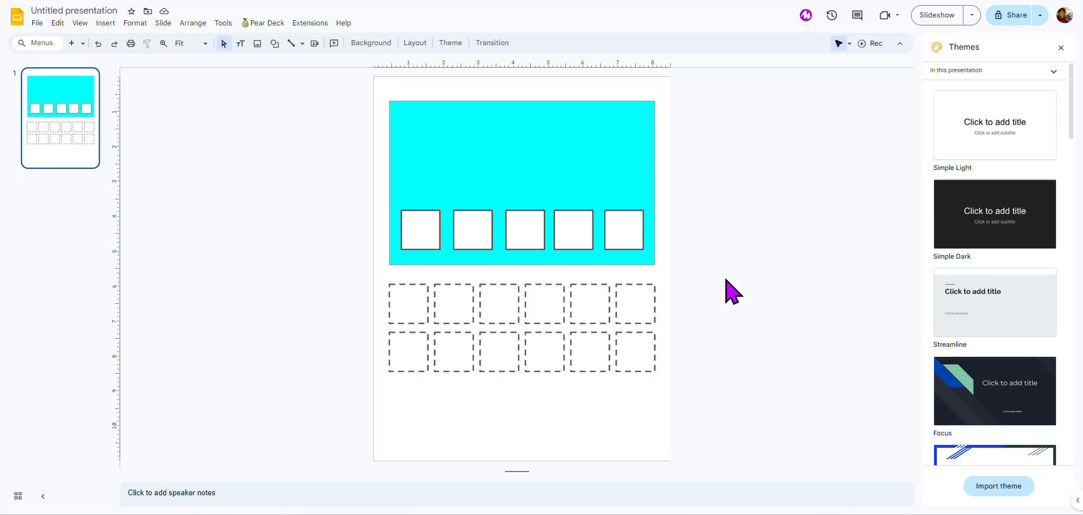
click(105, 23)
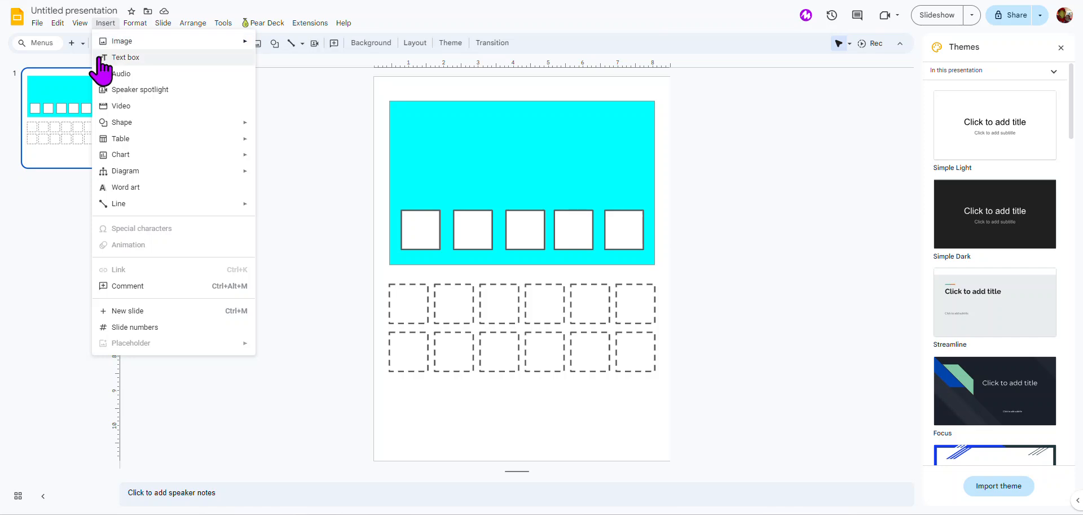
mouse_move(144, 41)
click(325, 62)
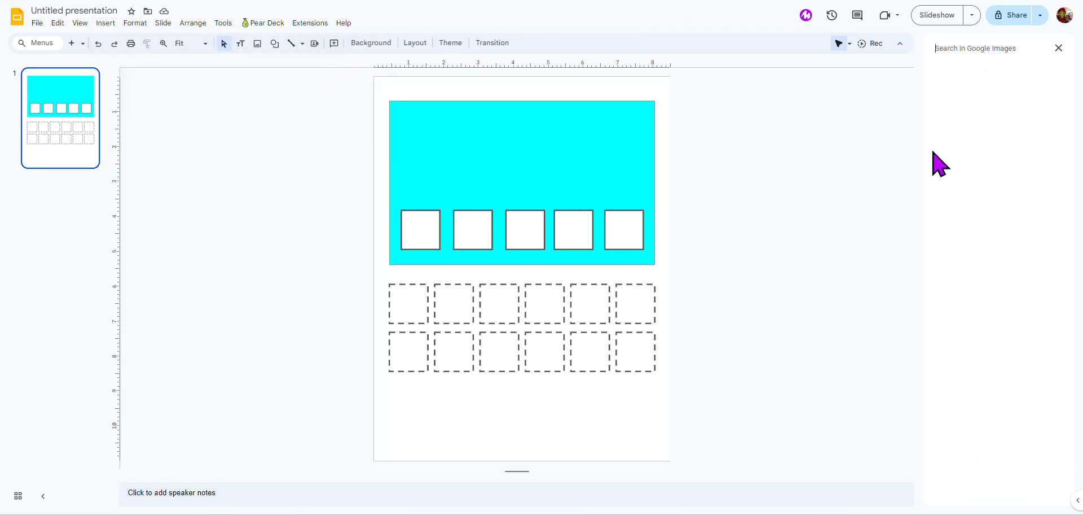
text(blue)
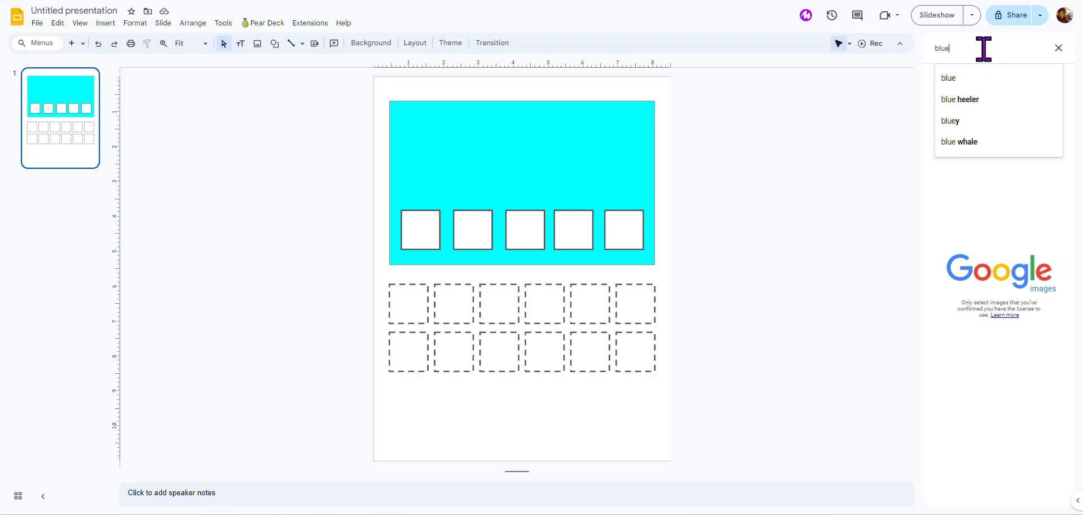
text(y)
key(Return)
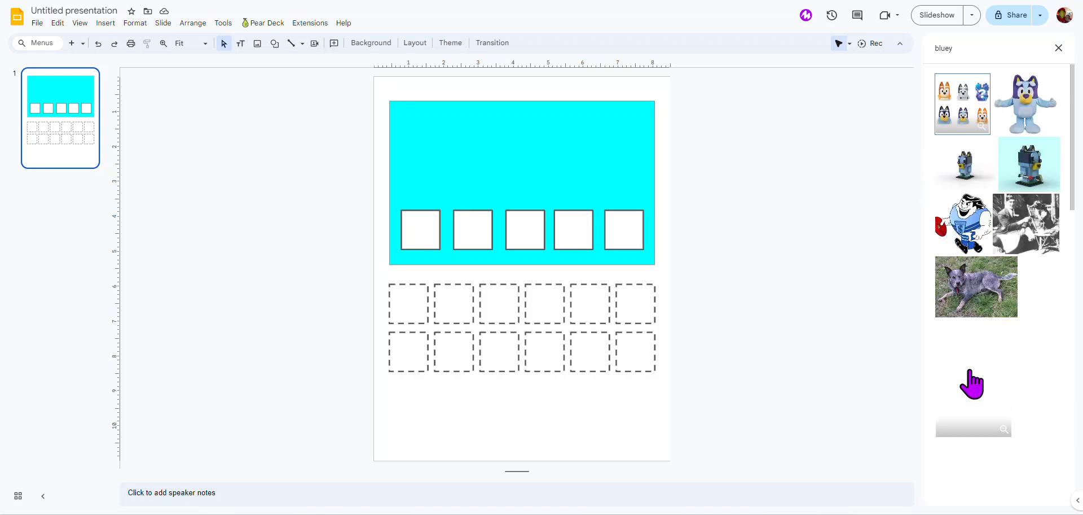
Step: Insert the standing Bluey mascot image, move it off the page and shrink it to about the size of a dashed square
drag(1028, 96, 808, 190)
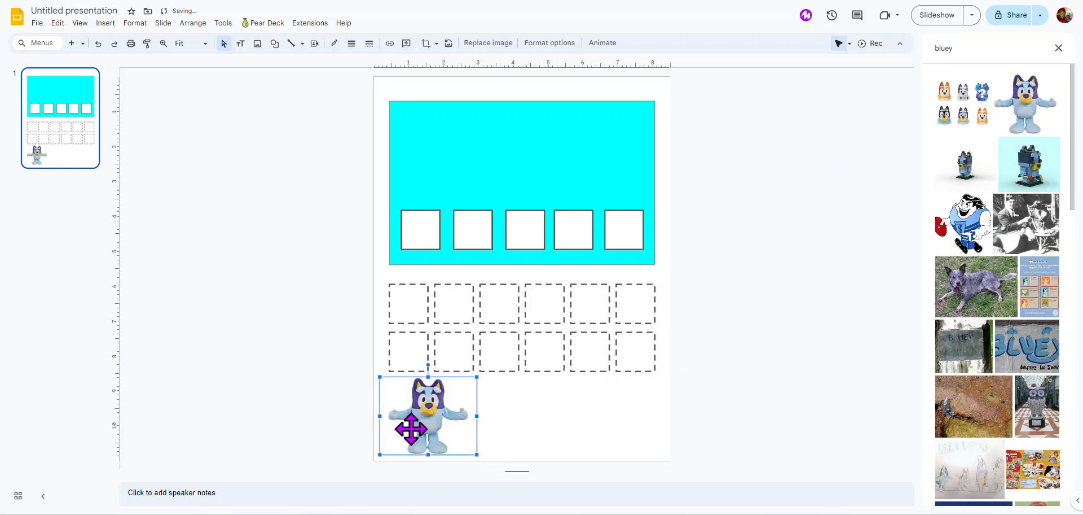
drag(411, 431, 779, 274)
drag(842, 227, 798, 262)
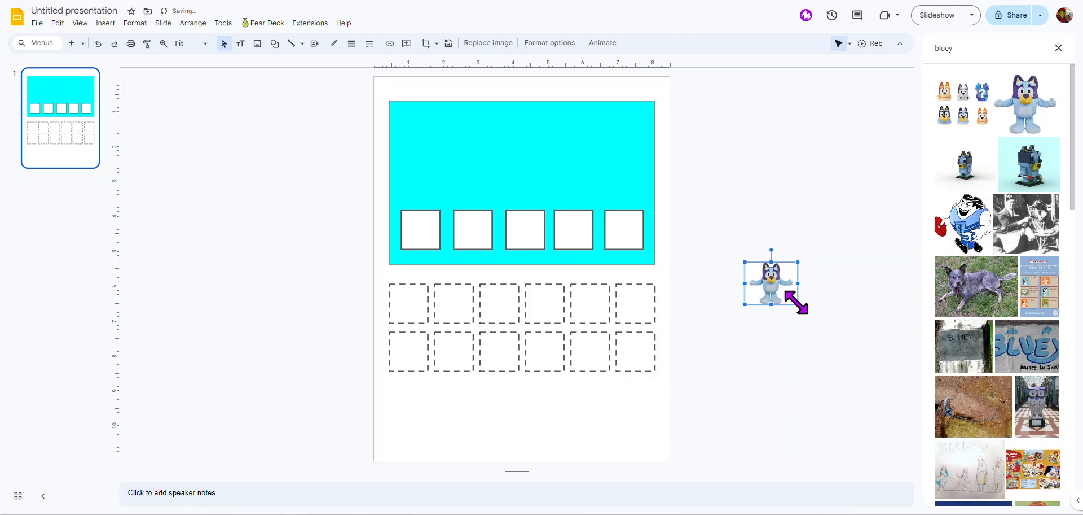
mouse_move(788, 299)
mouse_down()
mouse_move(817, 346)
mouse_move(756, 293)
mouse_move(777, 288)
mouse_up()
double_click(773, 274)
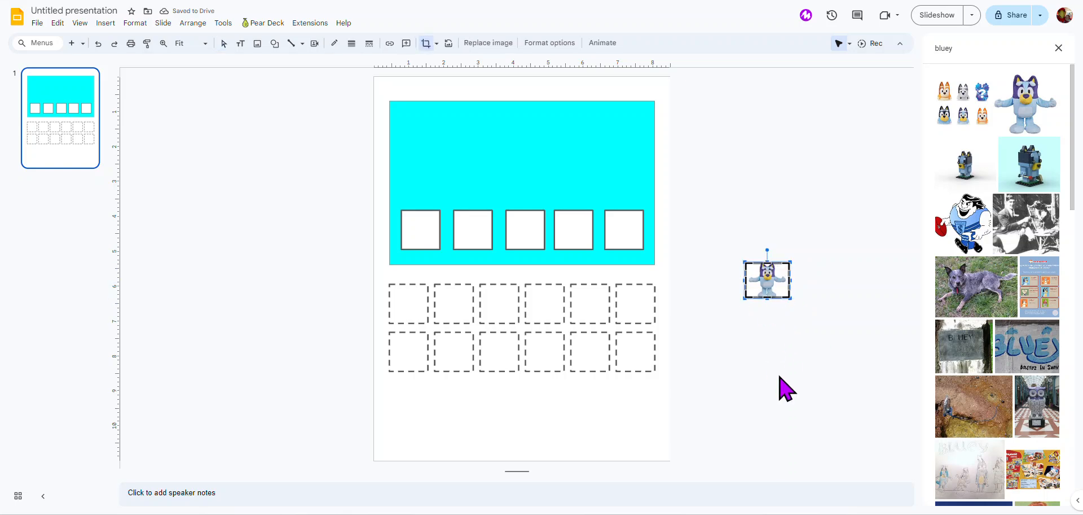
click(818, 340)
double_click(785, 288)
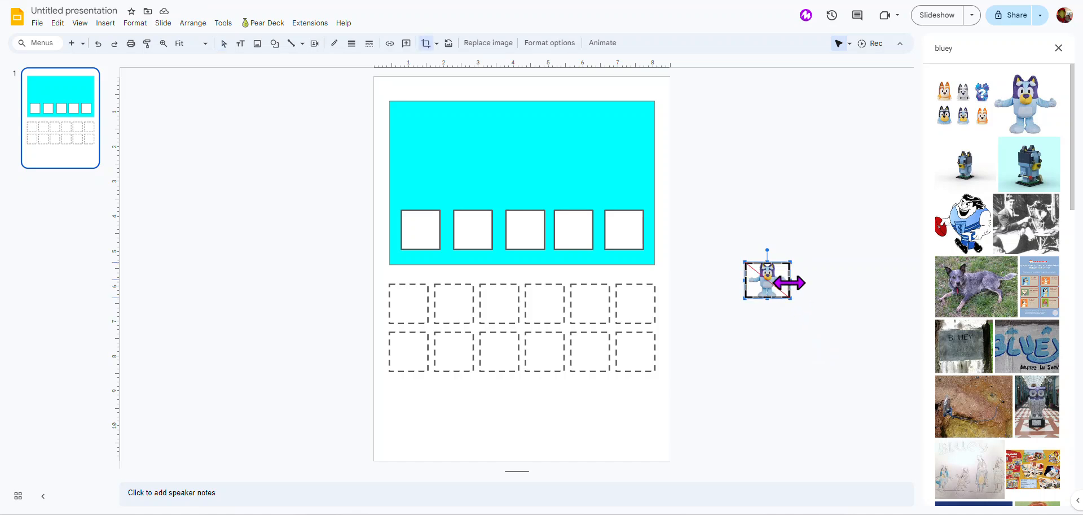
click(844, 319)
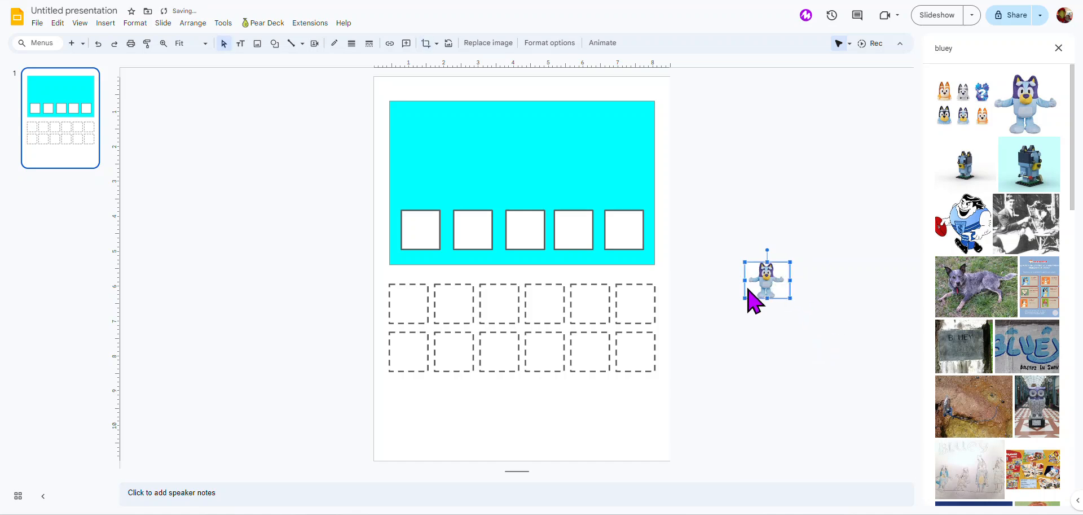
click(849, 355)
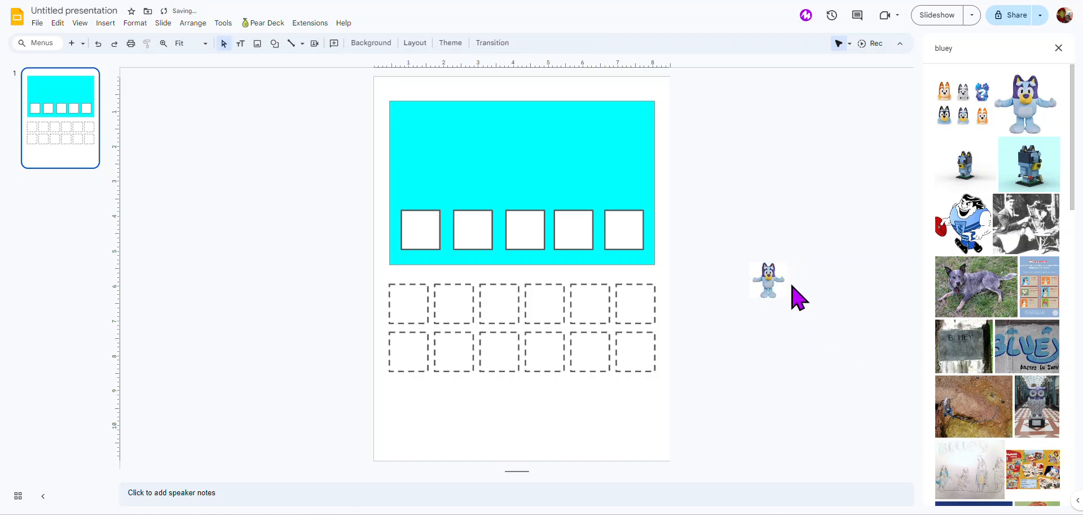
Step: Move the Bluey image into the first dashed square of the upper row and nudge it to the square's center
click(780, 289)
drag(755, 343, 417, 314)
click(923, 358)
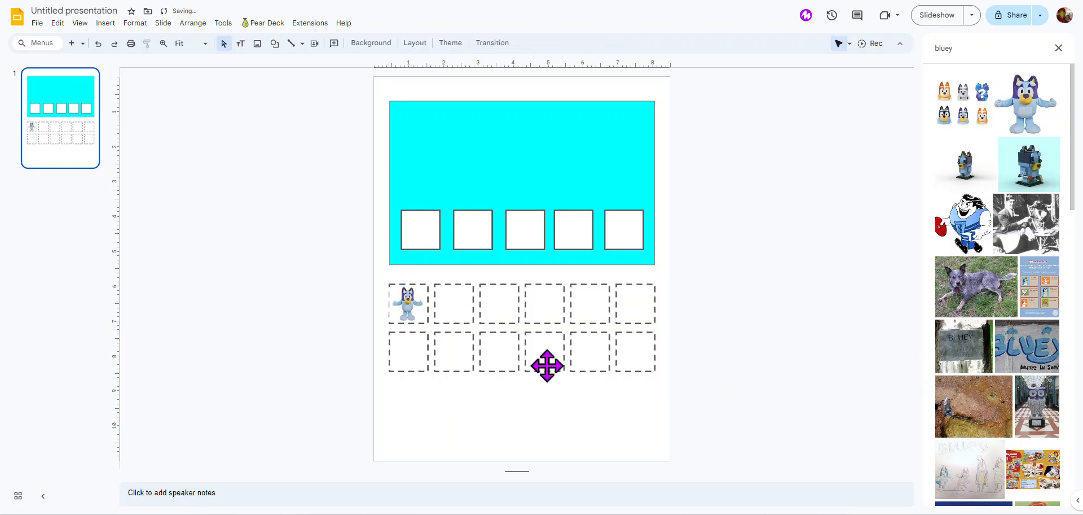
mouse_move(408, 301)
mouse_down()
mouse_move(701, 299)
mouse_move(411, 304)
mouse_up()
click(750, 401)
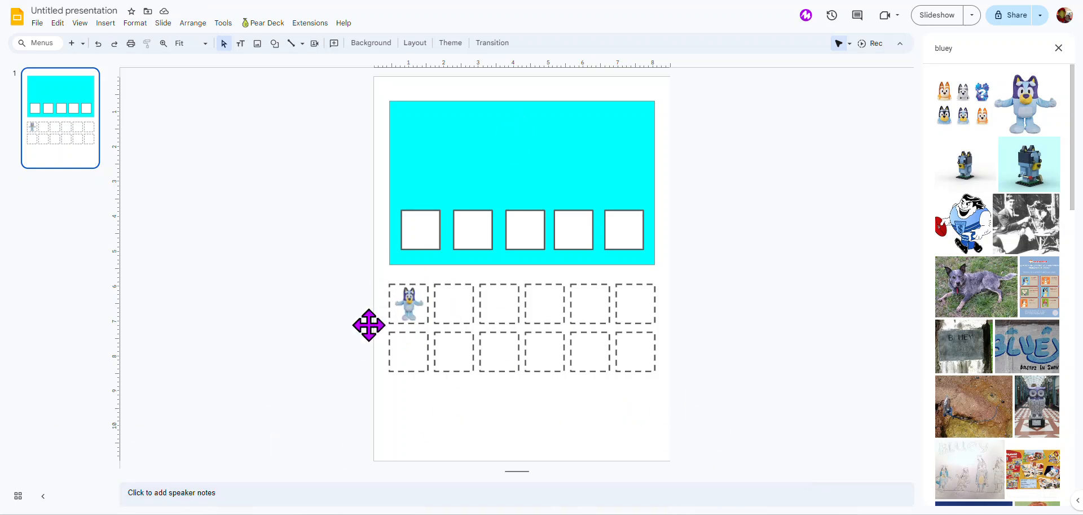
Step: Group the Bluey image with the dashed square around it
click(406, 305)
click(381, 290)
drag(382, 272, 426, 327)
right_click(407, 311)
mouse_move(409, 314)
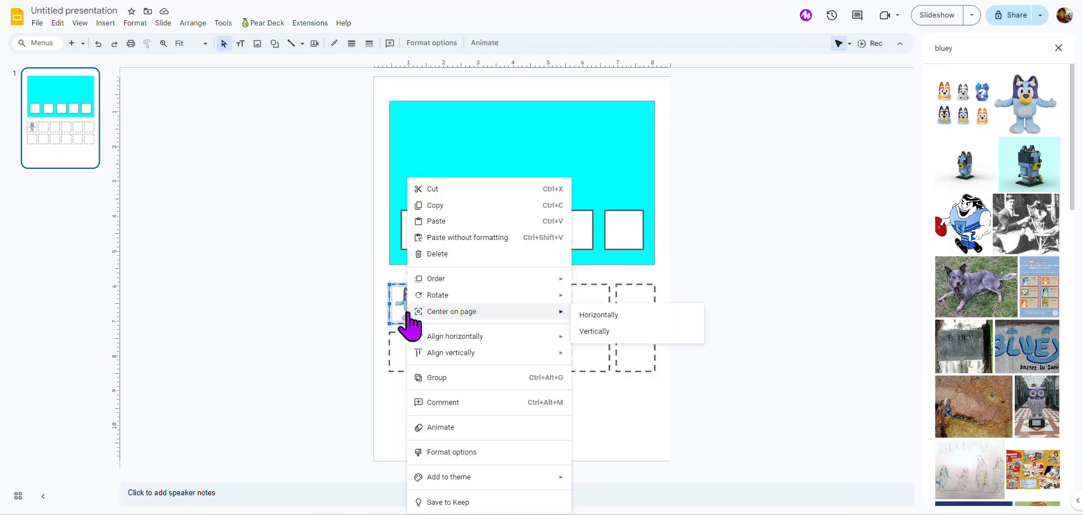
click(439, 377)
mouse_move(403, 296)
mouse_down()
mouse_move(491, 394)
mouse_move(416, 307)
mouse_up()
Step: Delete the lower row of dashed squares and the five empty squares in the upper row
click(568, 438)
click(492, 407)
drag(645, 395, 400, 351)
key(Delete)
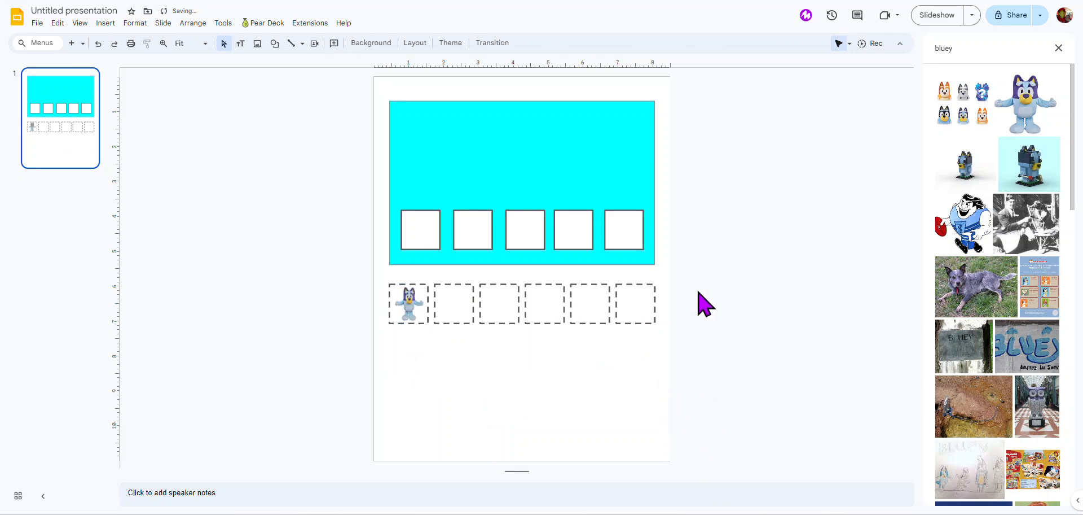
drag(672, 321, 454, 326)
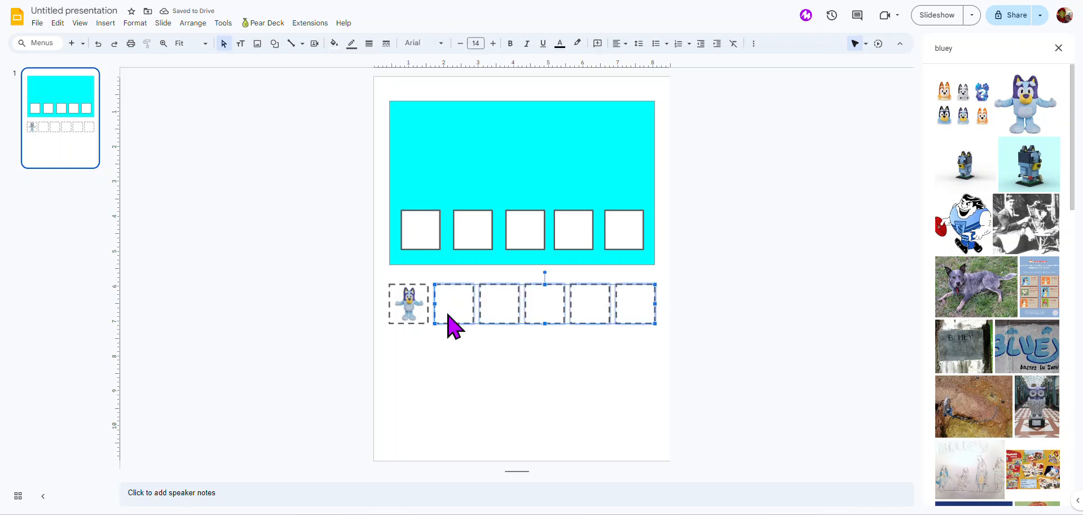
key(Delete)
Step: Duplicate the grouped Bluey square repeatedly to build two rows of six beneath the cyan rectangle
click(409, 303)
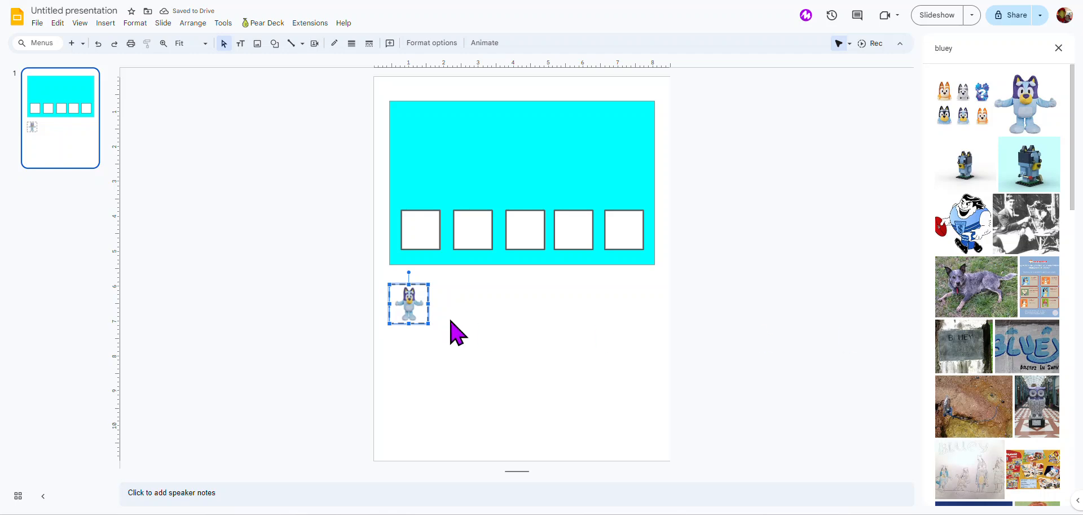
key(ctrl+d)
key(ctrl+d)
key(ctrl+d)
key(ctrl+d)
key(ctrl+d)
key(ctrl+d)
key(ctrl+d)
key(ctrl+d)
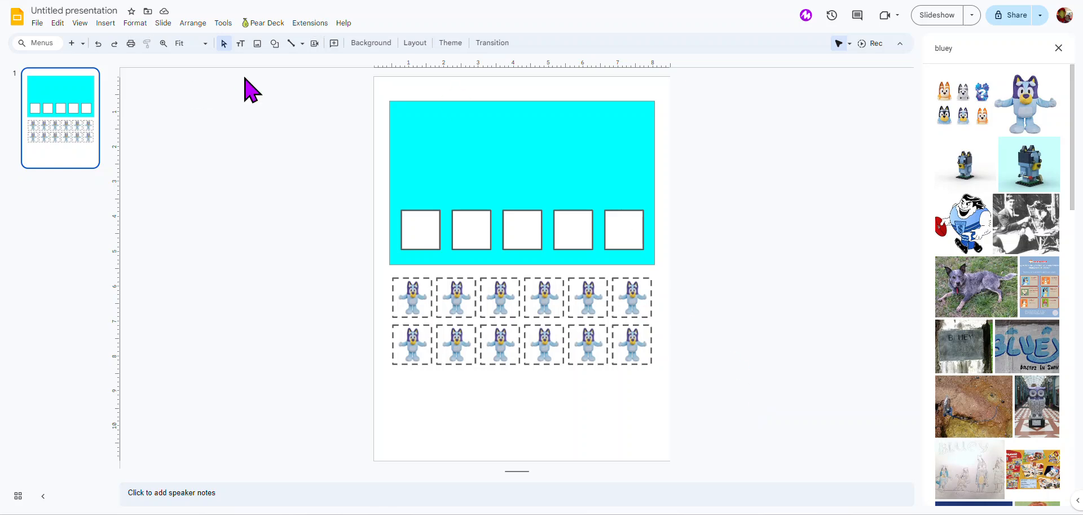
Step: Draw a large, nearly square rectangle on the cyan area above the last two answer boxes and nudge it into place
click(276, 45)
mouse_move(308, 64)
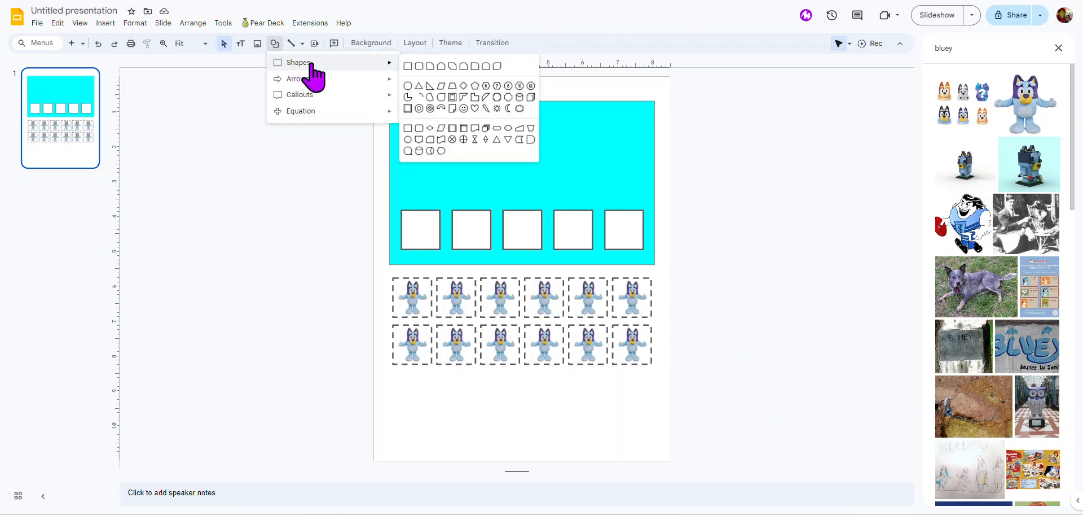
click(408, 66)
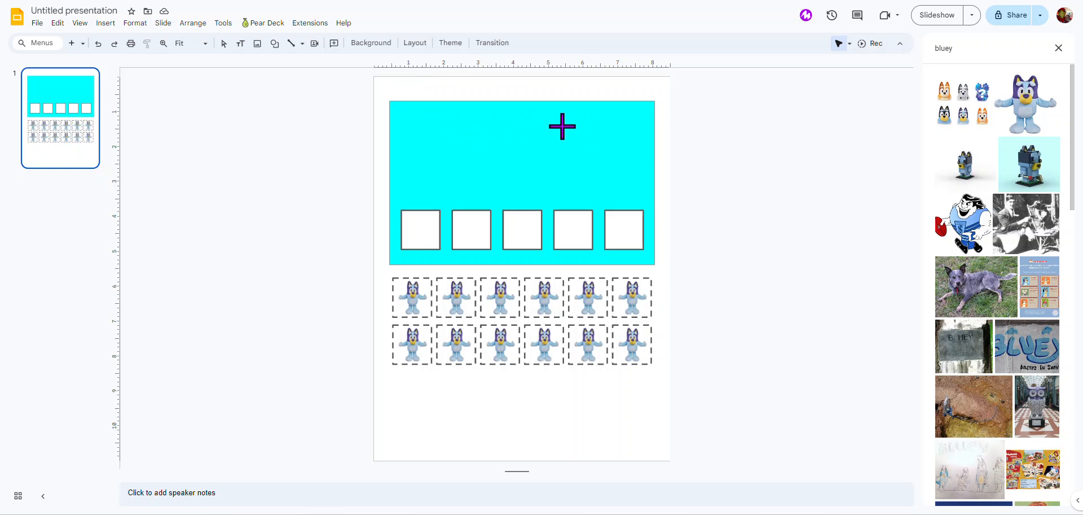
drag(560, 150, 637, 191)
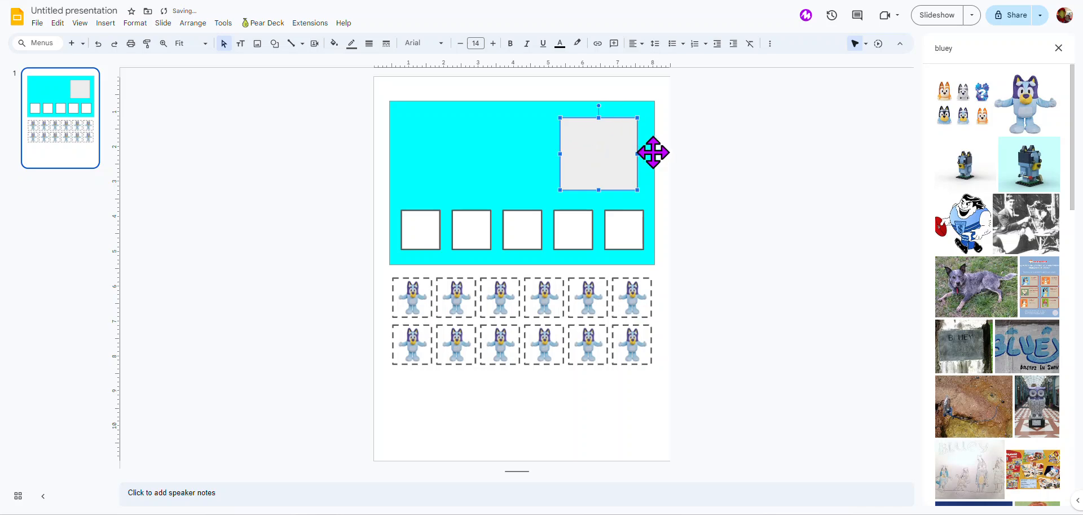
drag(597, 165, 603, 159)
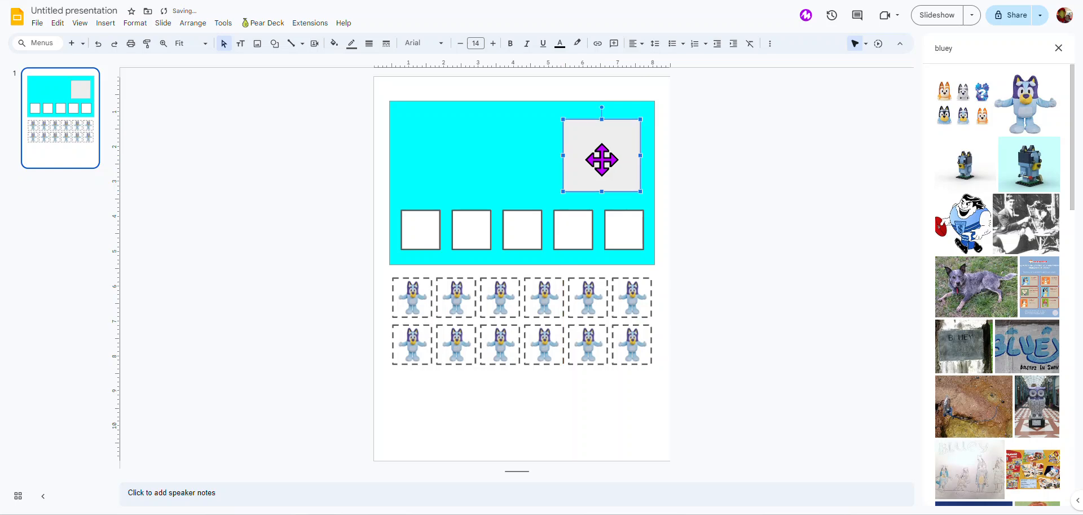
Step: Add a text box reading "I am working for:" on the cyan area beside the large grey square
click(106, 23)
click(119, 58)
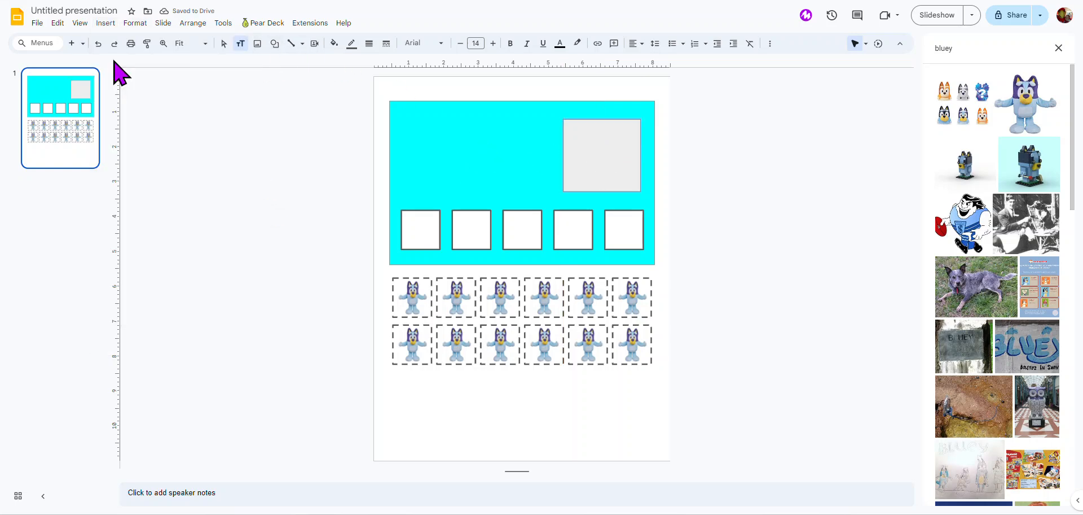
drag(423, 144, 547, 175)
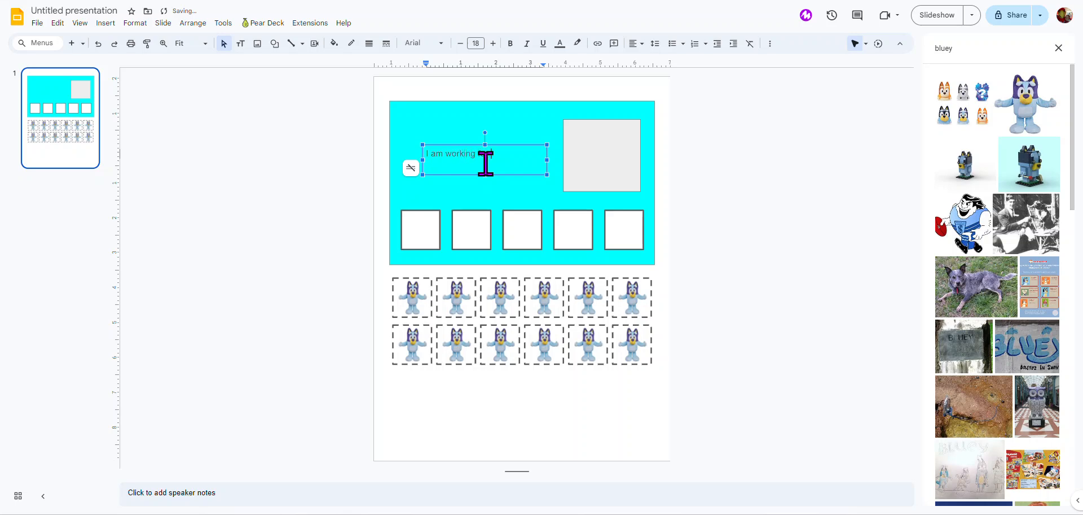
Step: Set the "I am working for:" text to size 31 and make it bold
drag(523, 157, 424, 158)
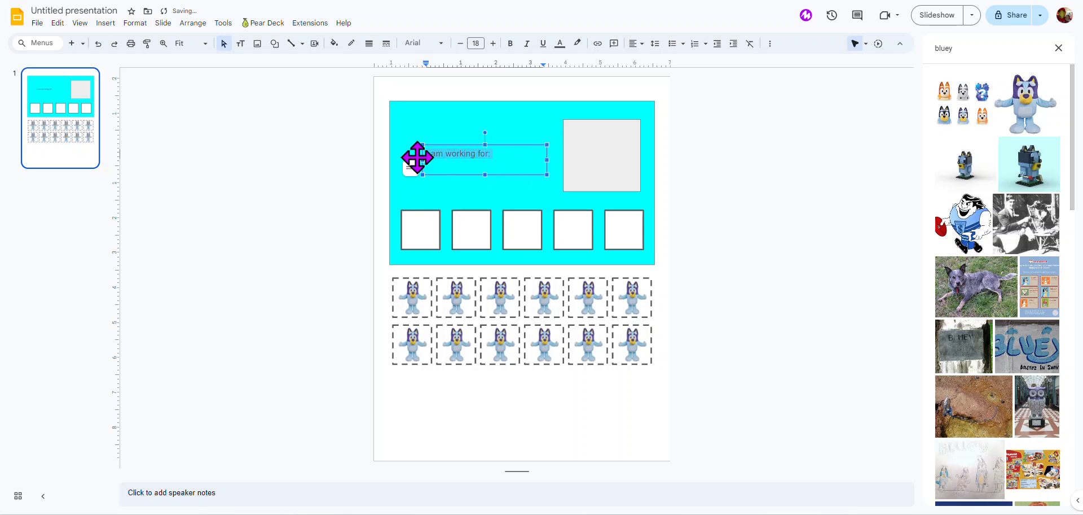
click(493, 43)
click(494, 43)
click(493, 43)
click(493, 43)
click(493, 43)
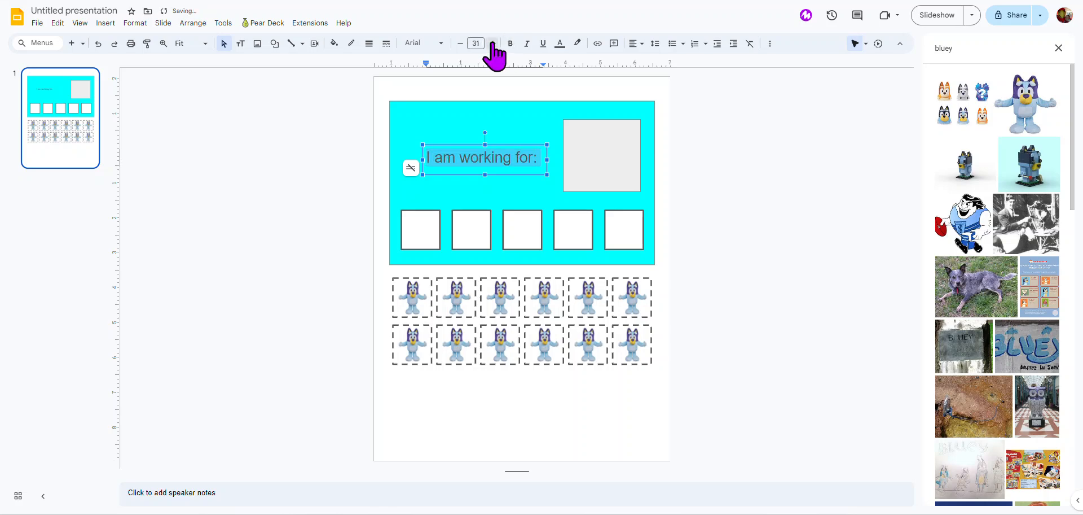
click(510, 44)
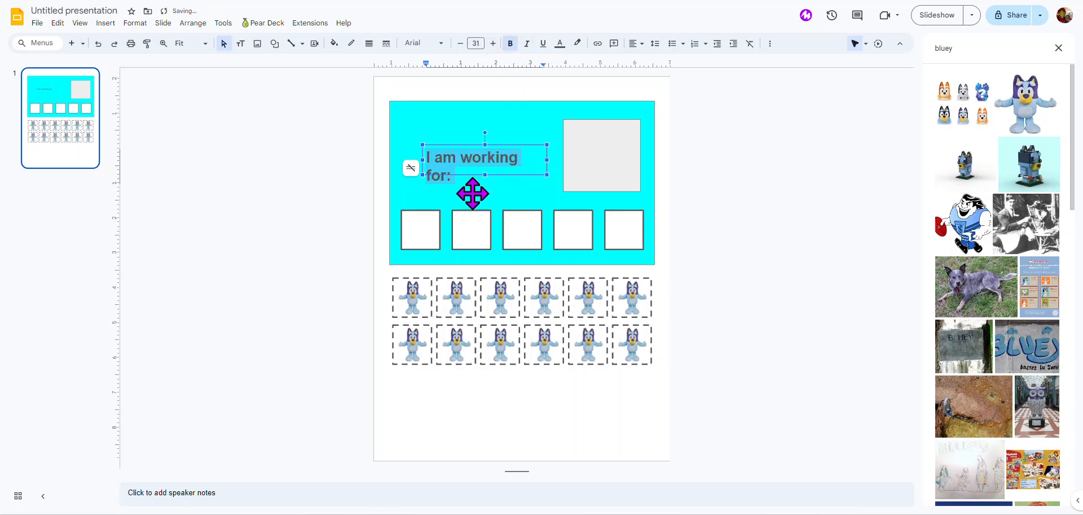
Step: Widen the "I am working for:" text box to fit one line and center it in the space beside the grey square
drag(423, 160, 410, 160)
drag(475, 145, 489, 143)
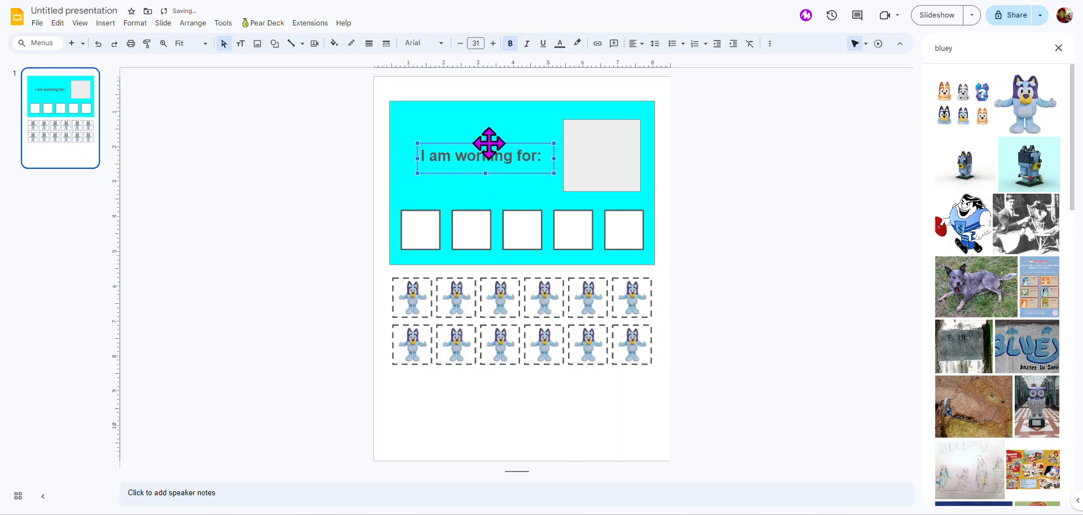
click(749, 231)
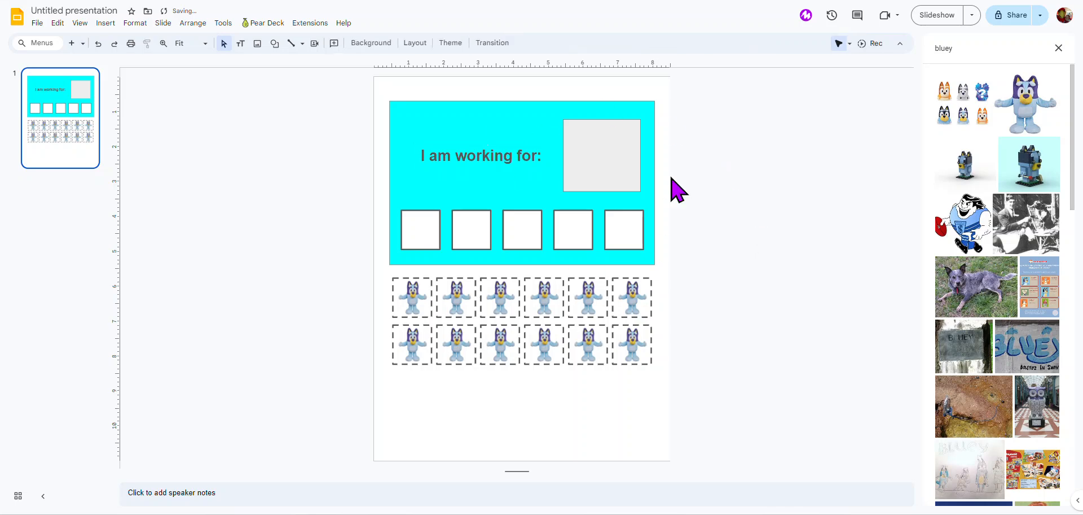
Step: Duplicate the large grey square and place the copy below the Bluey rows, aligned with the cyan rectangle's left edge
click(609, 145)
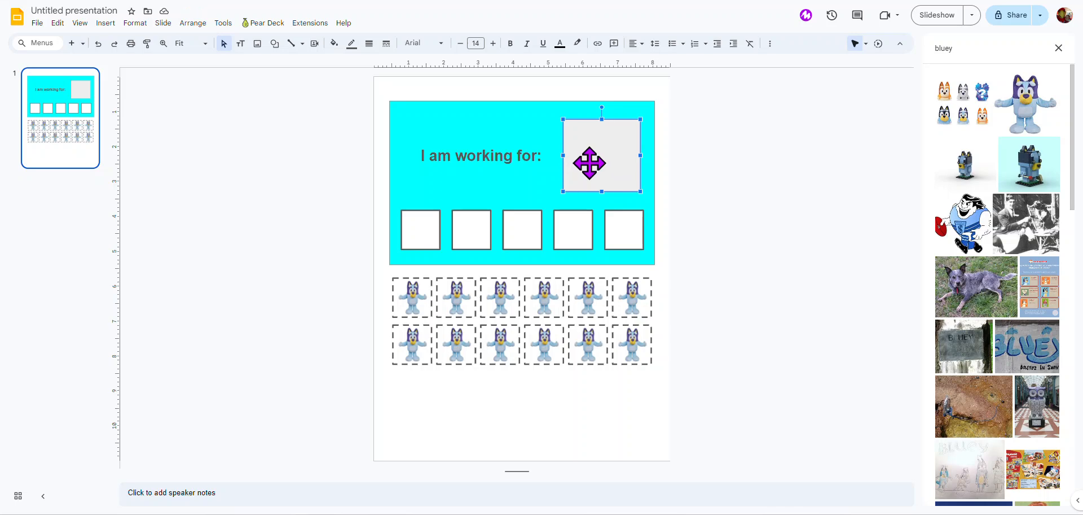
key(ctrl+d)
drag(591, 162, 411, 411)
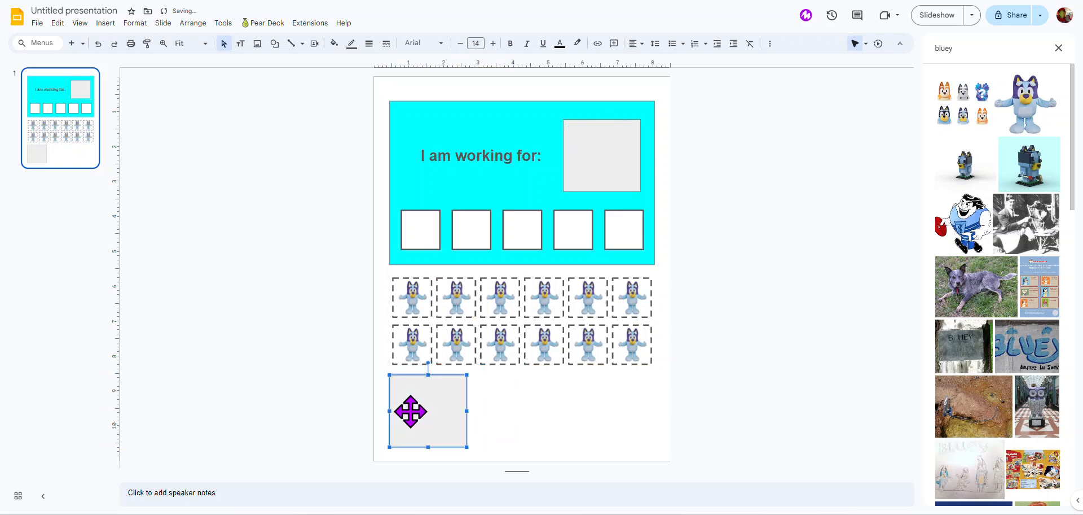
click(515, 436)
Step: Duplicate the lower grey square, spread the copies across the page bottom and delete the extra one, keeping three squares
click(438, 429)
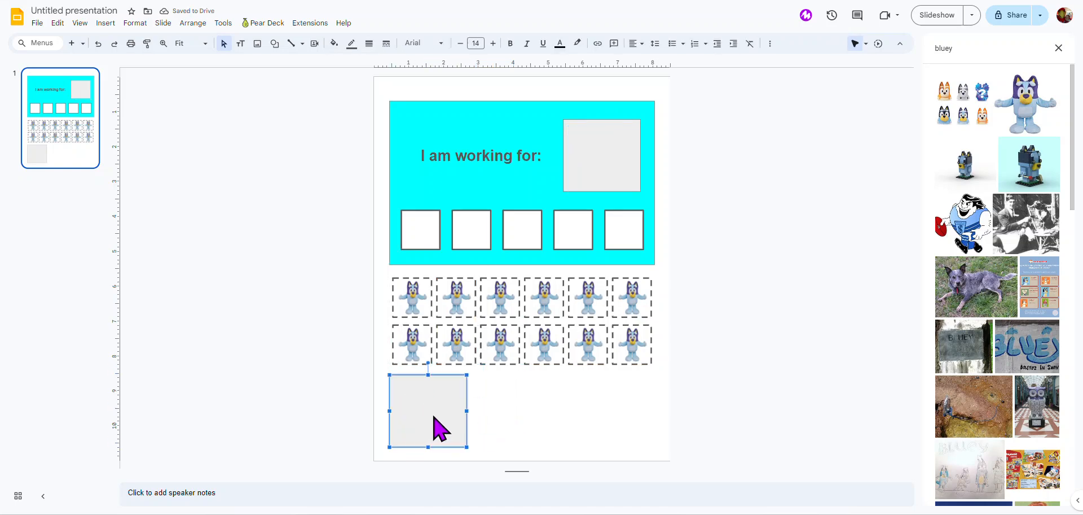
key(ctrl+d)
key(ctrl+d)
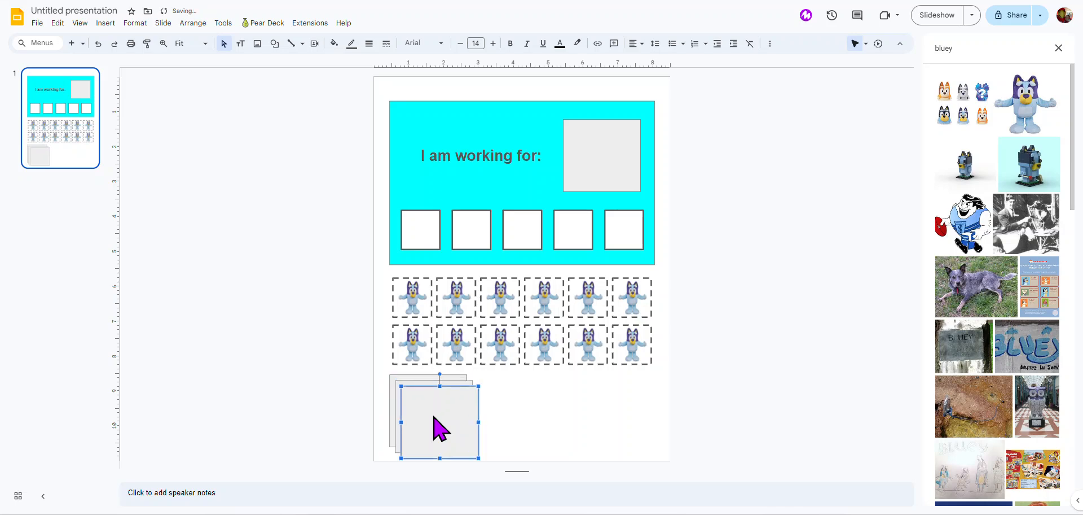
key(ctrl+d)
drag(431, 416, 613, 398)
mouse_move(474, 416)
mouse_down()
mouse_move(578, 401)
mouse_move(479, 410)
mouse_up()
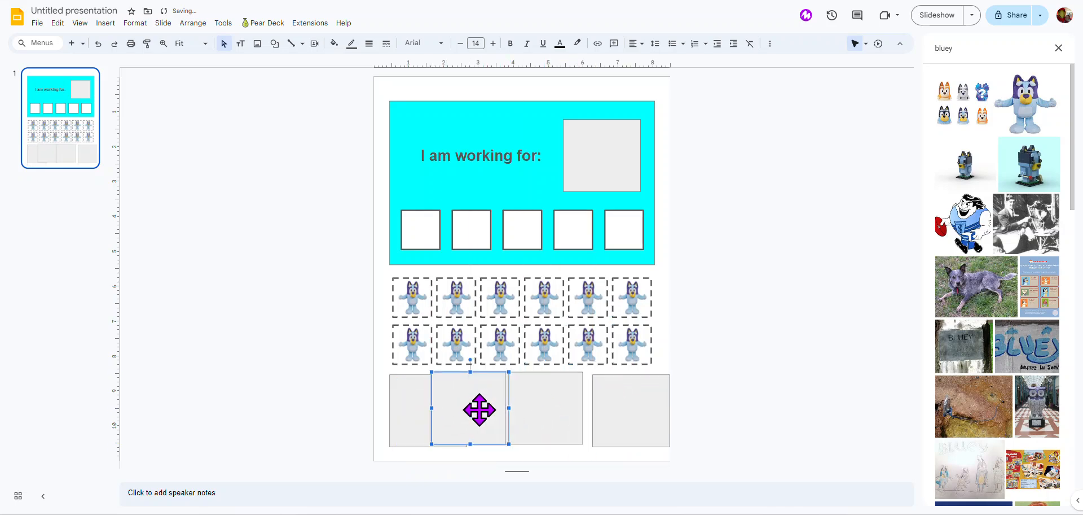
key(Delete)
Step: Align the three grey squares at the page bottom vertically to their middle and distribute them horizontally
drag(720, 411, 414, 429)
right_click(425, 409)
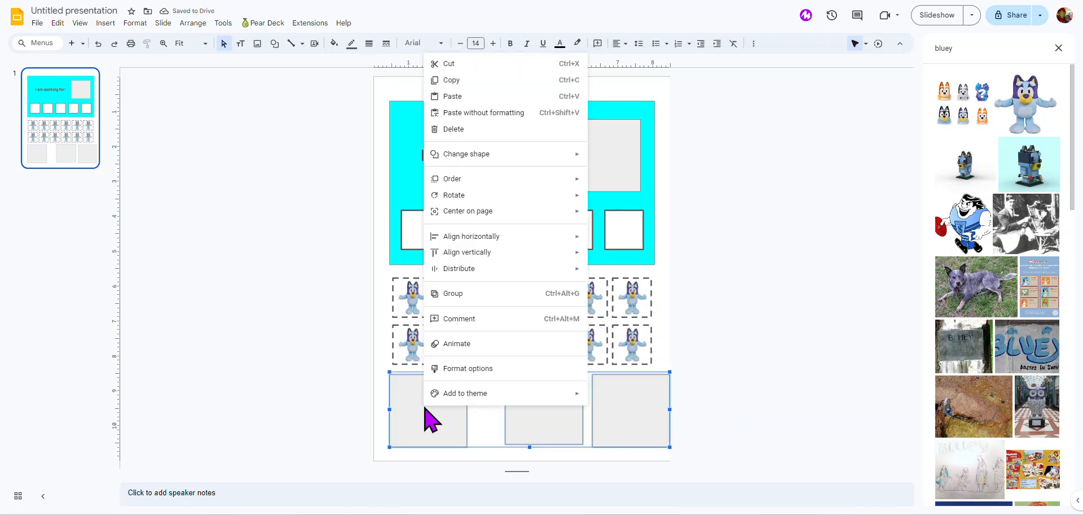
mouse_move(518, 254)
click(618, 274)
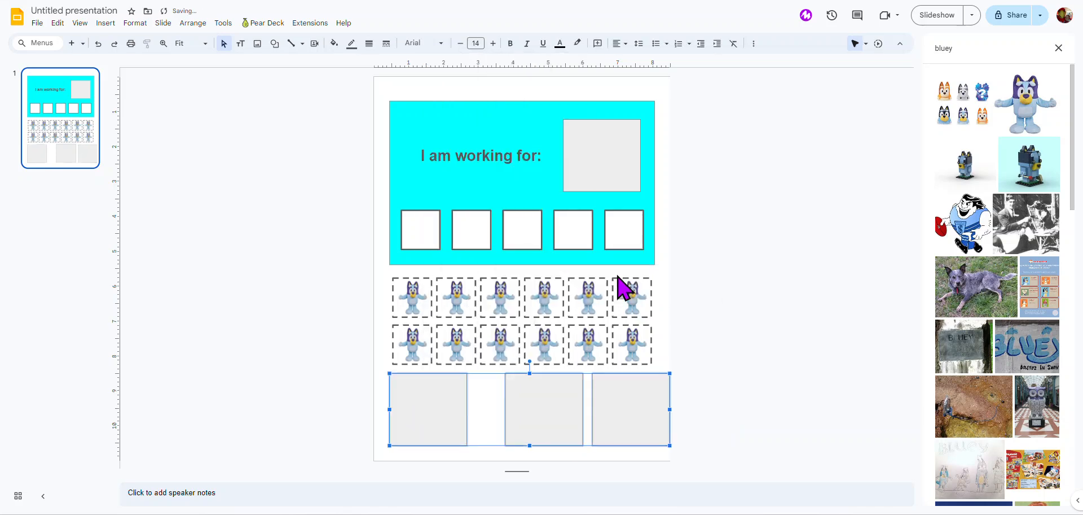
right_click(447, 400)
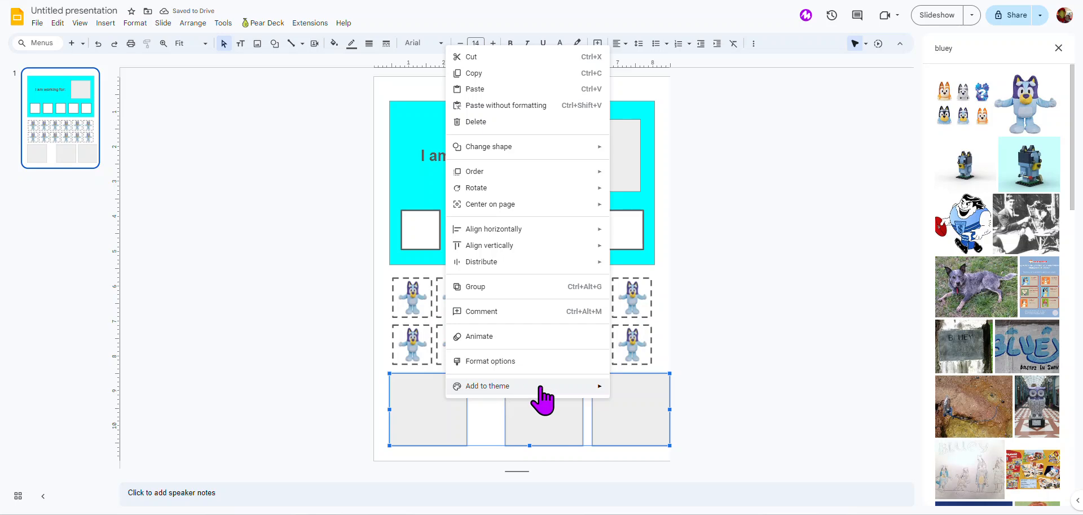
mouse_move(576, 268)
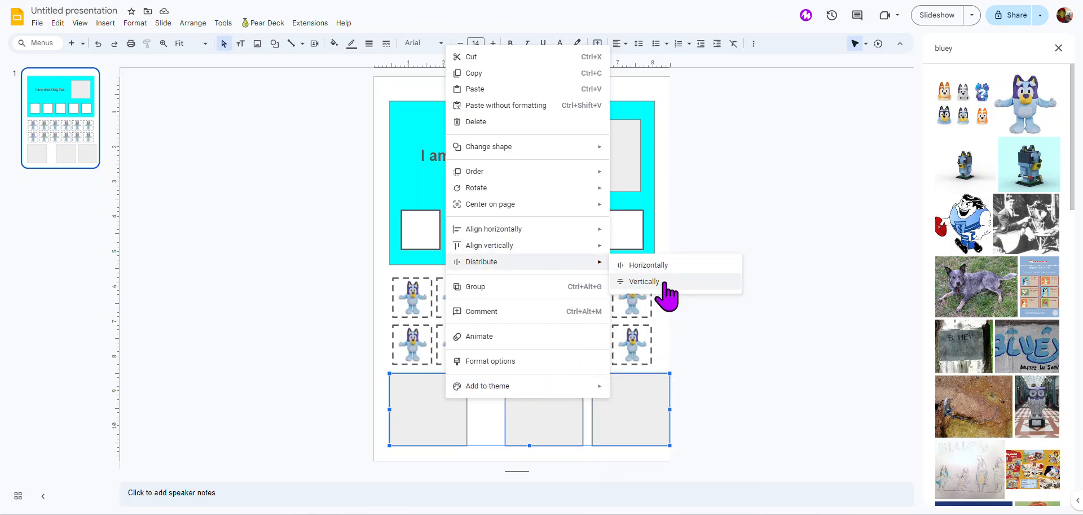
click(658, 265)
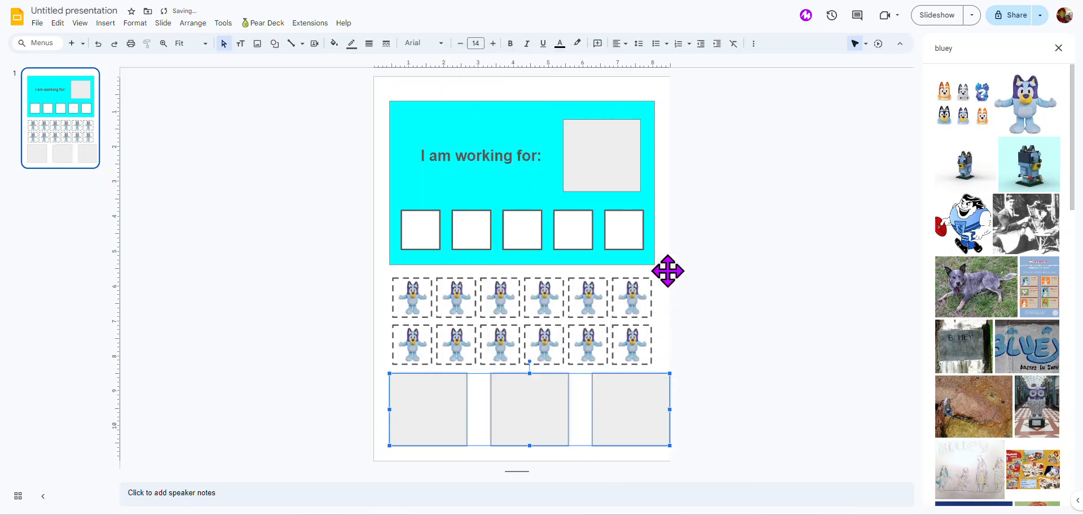
Step: Give the three bottom grey squares a dashed border with a weight of 8px
click(778, 385)
drag(708, 428, 416, 424)
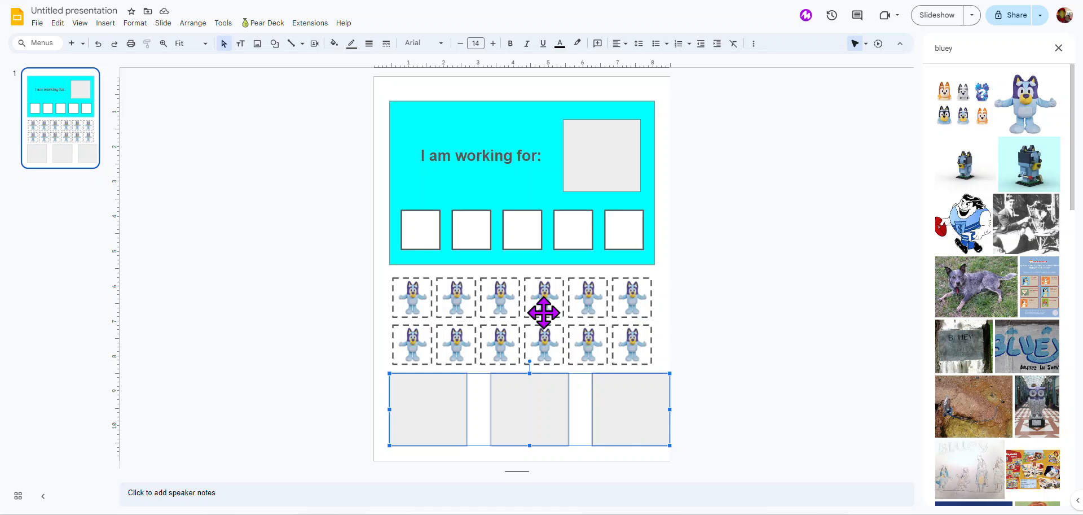
click(387, 43)
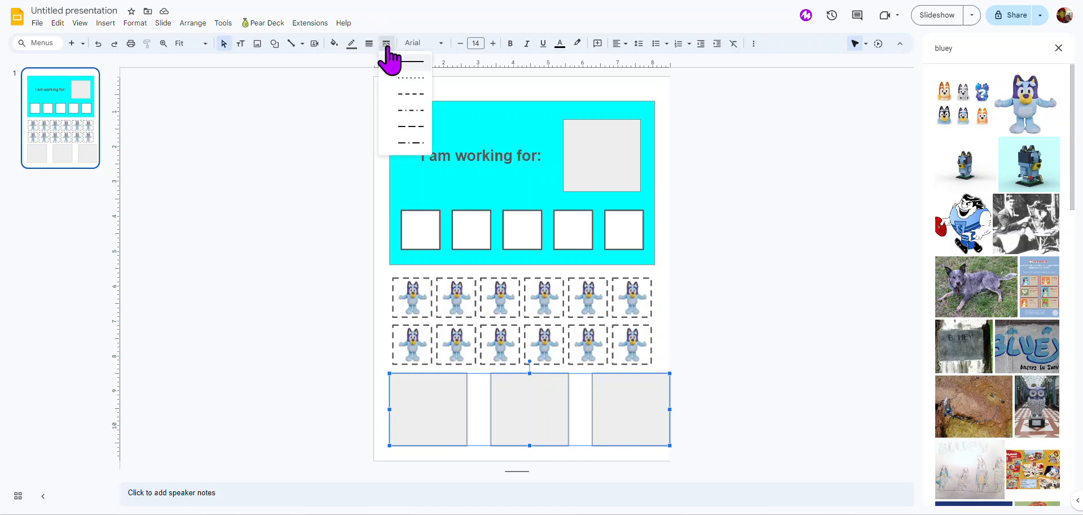
click(415, 98)
click(369, 44)
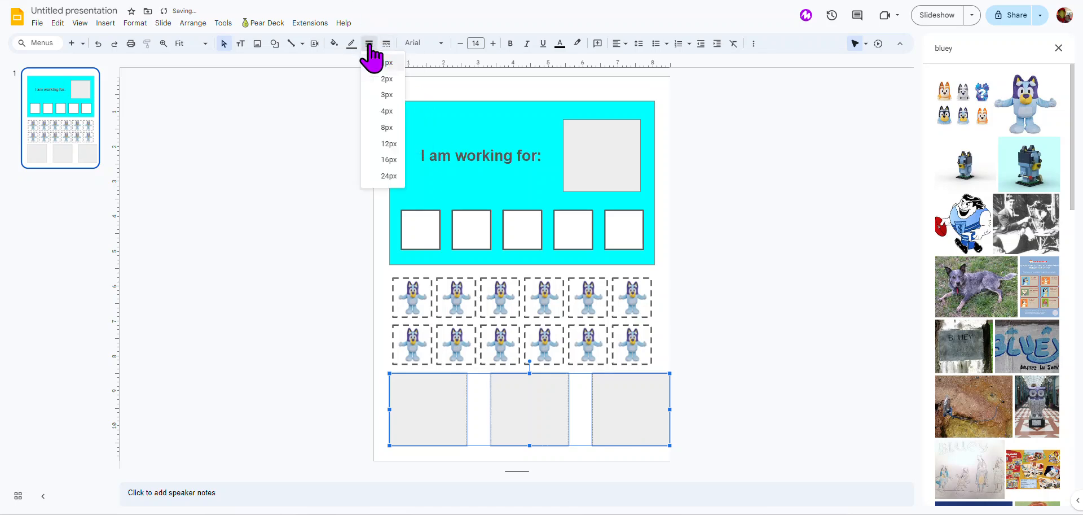
click(392, 129)
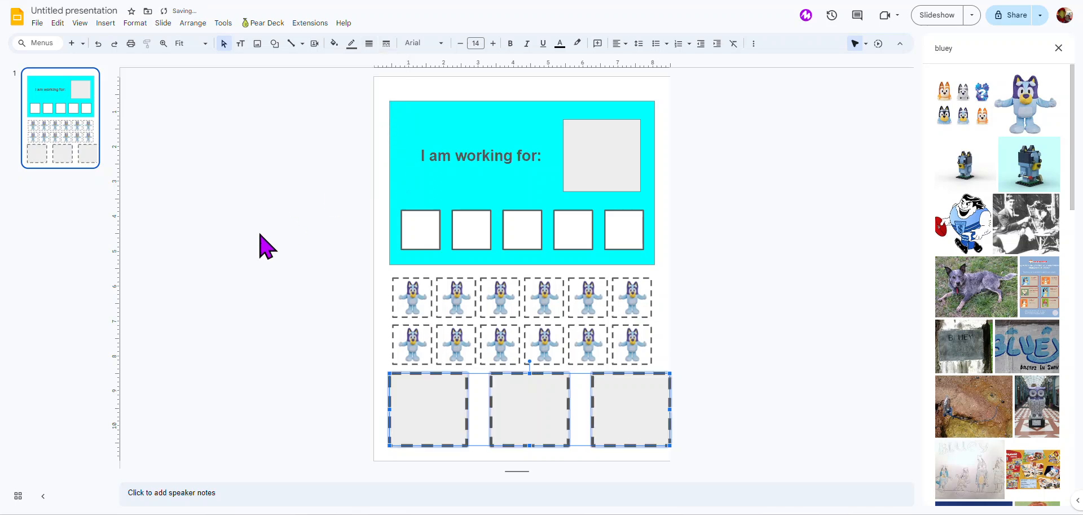
click(246, 240)
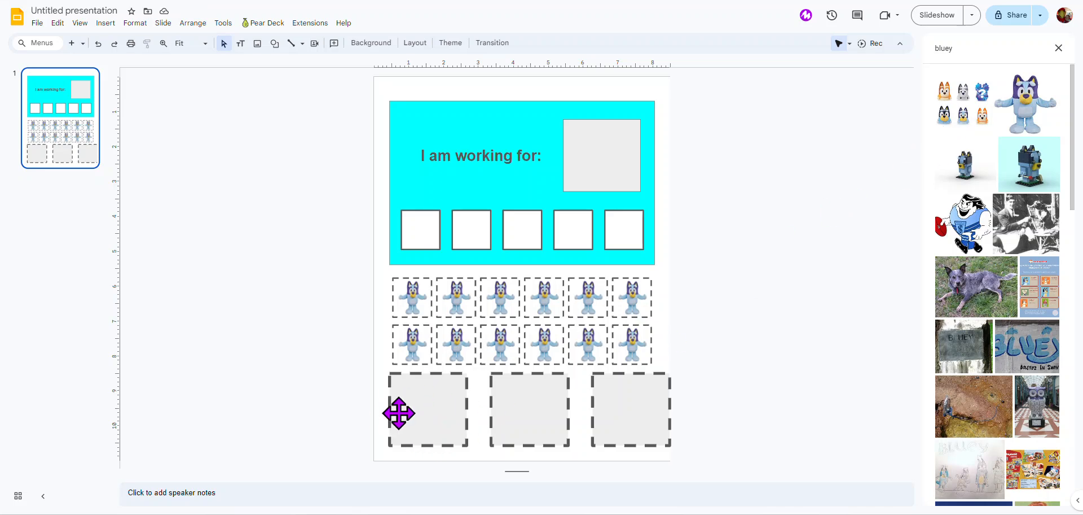
Step: Search the web images for "computer" and insert the photo of an open laptop on a wooden table beside the page
click(929, 52)
text(computer)
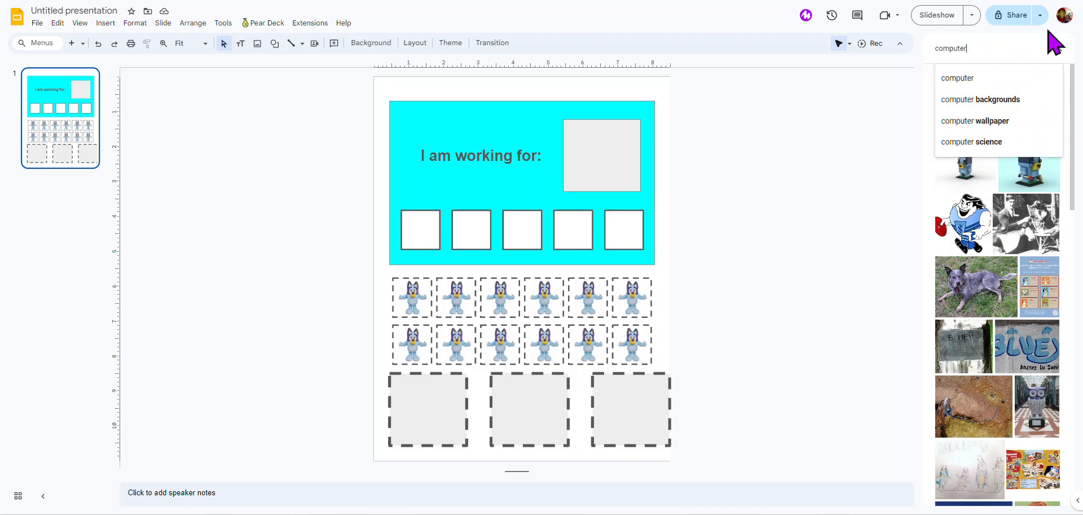
key(Return)
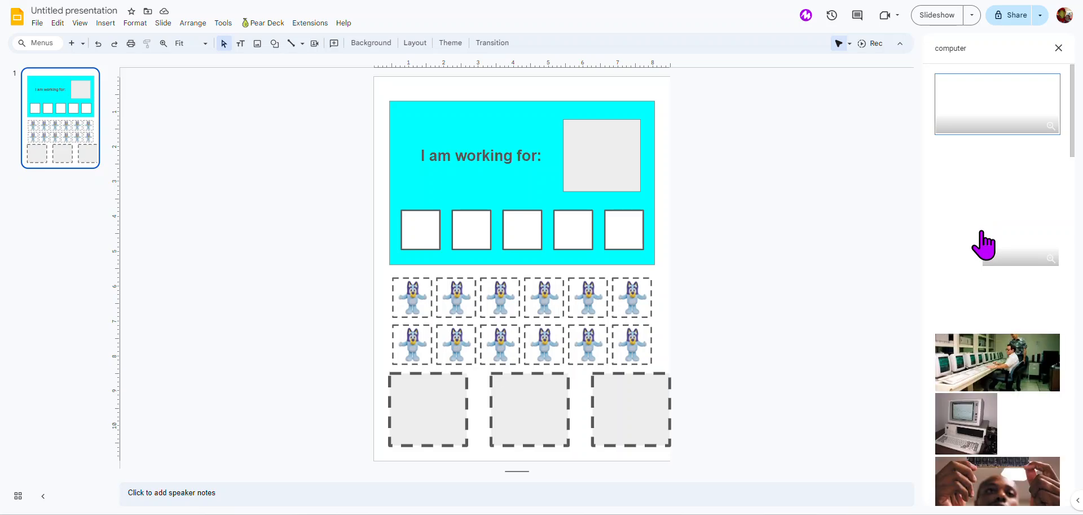
scroll(963, 198, down, 1)
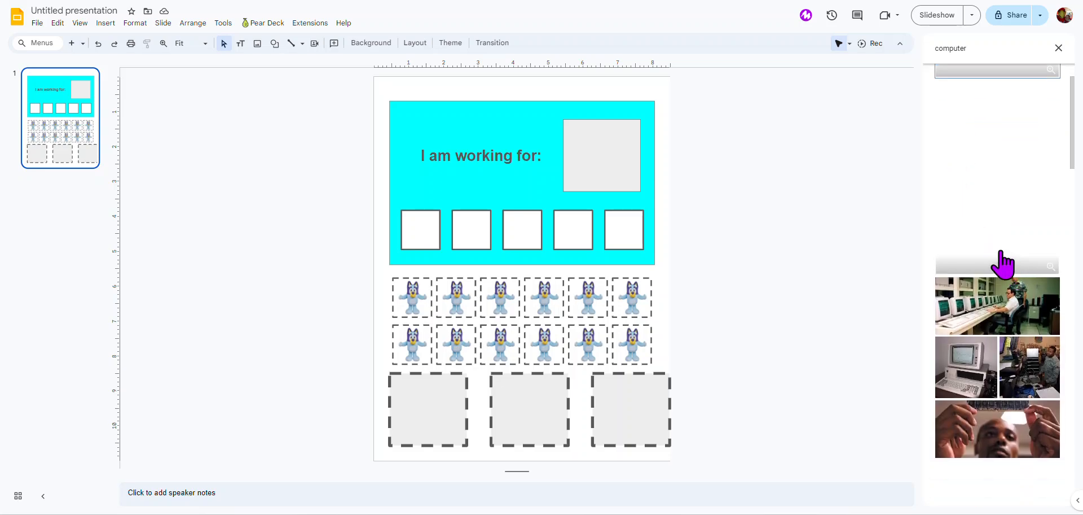
scroll(1001, 254, up, 1)
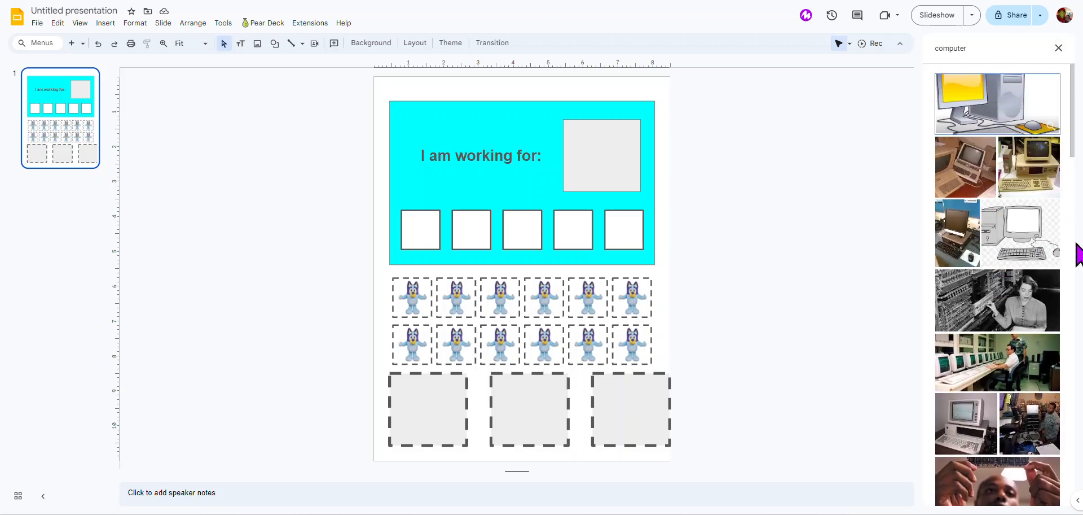
scroll(1003, 309, down, 10)
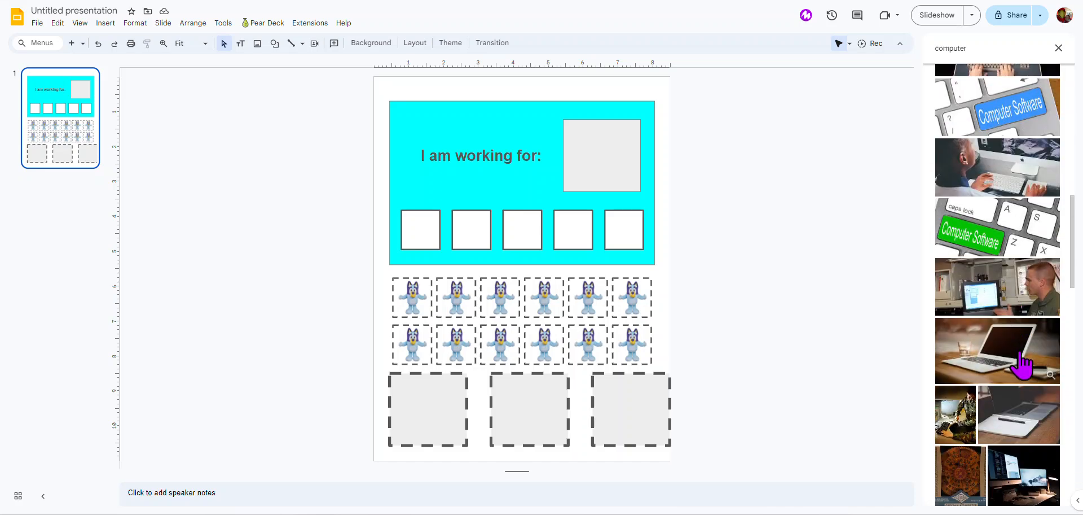
scroll(1022, 364, down, 3)
drag(1011, 179, 857, 238)
Step: Crop the laptop photo on both sides, trimming more from the right than from the left
right_click(872, 273)
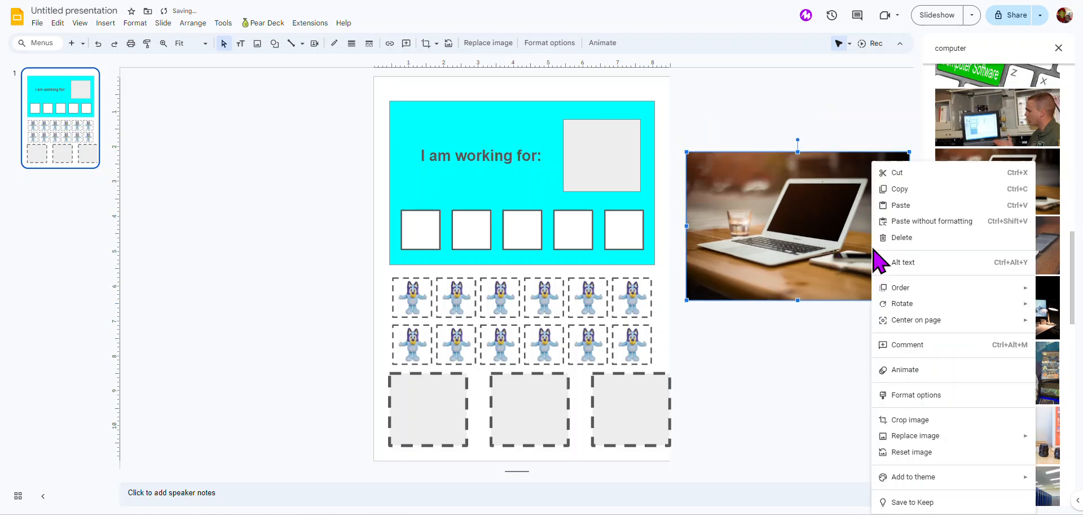
click(917, 419)
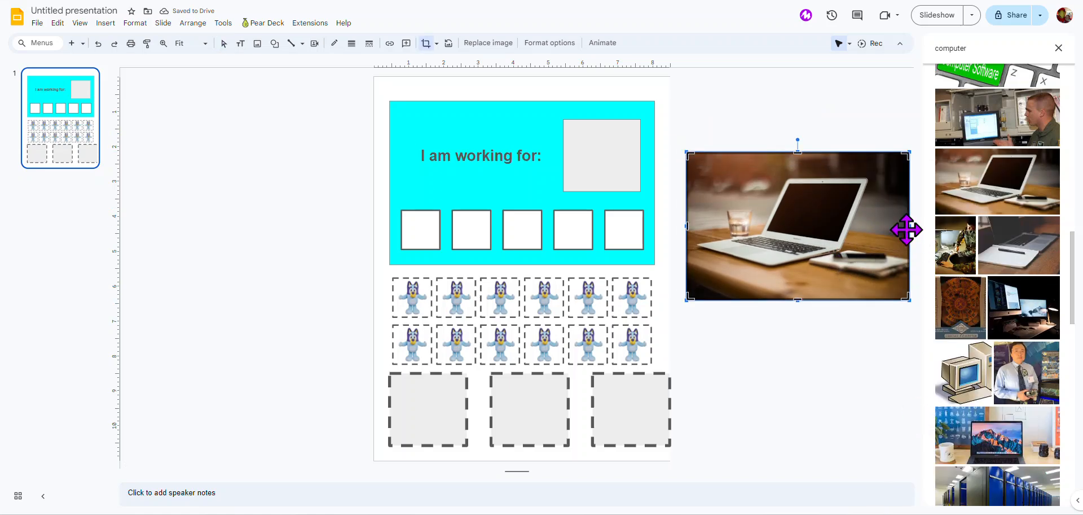
drag(909, 228, 877, 242)
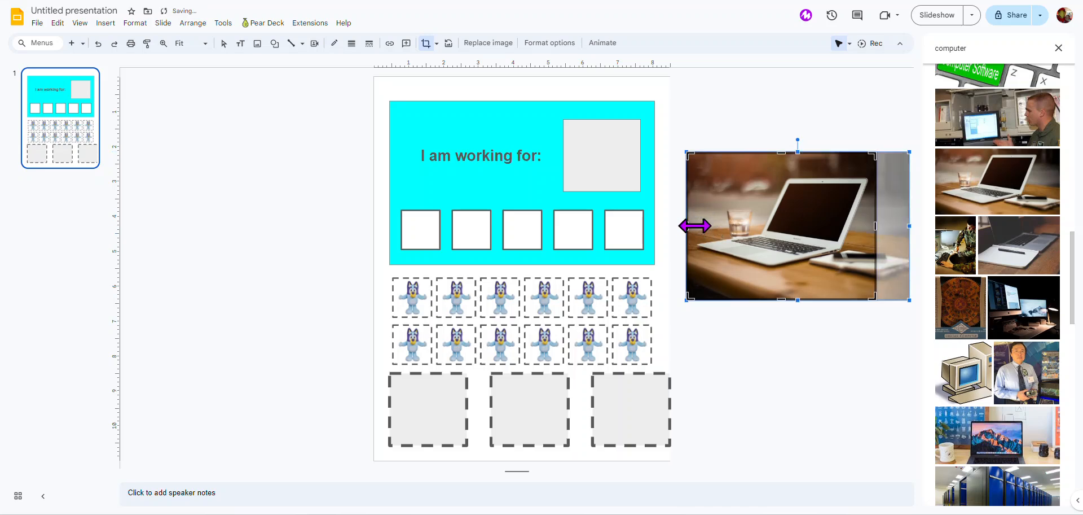
drag(695, 226, 702, 226)
key(Return)
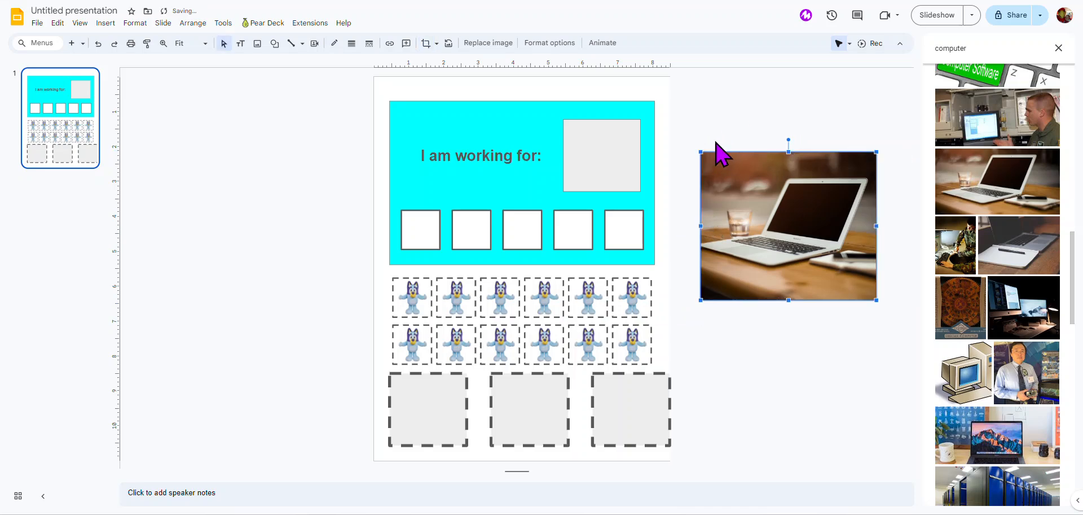
Step: Shrink the laptop photo and place it inside the rightmost dashed grey square
drag(701, 151, 816, 249)
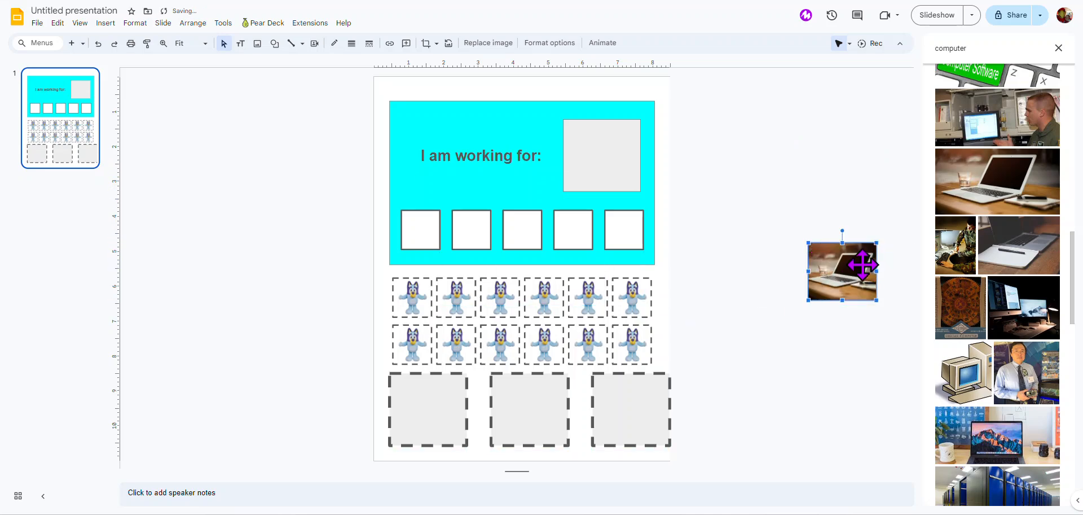
drag(876, 243, 663, 381)
click(820, 332)
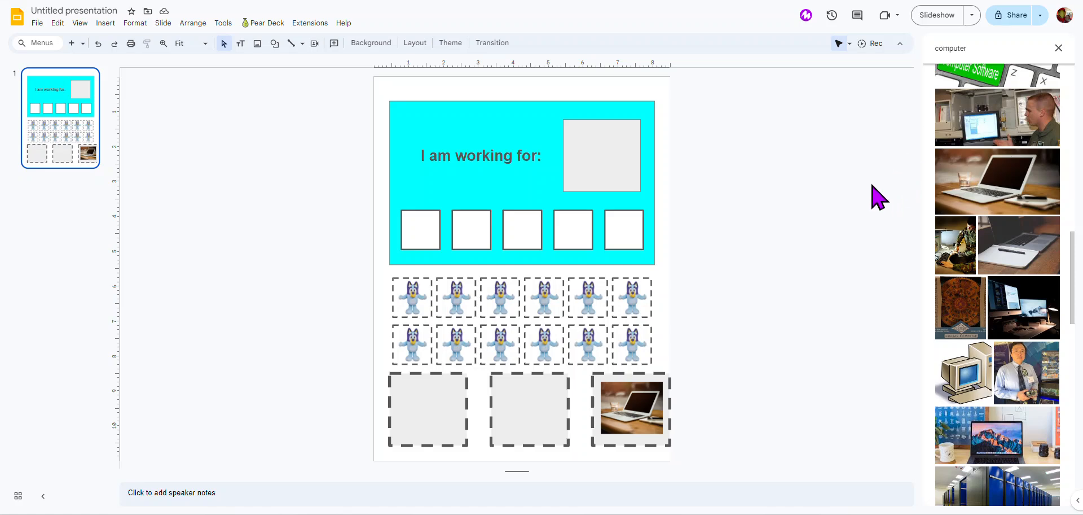
Step: Close the image search and open the Picture Dictionary
click(1059, 49)
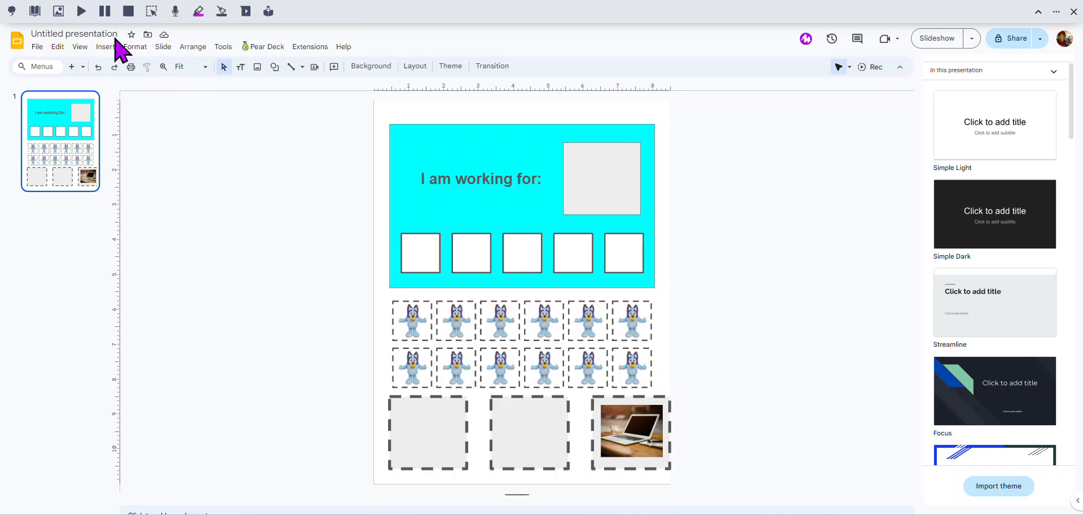
click(58, 16)
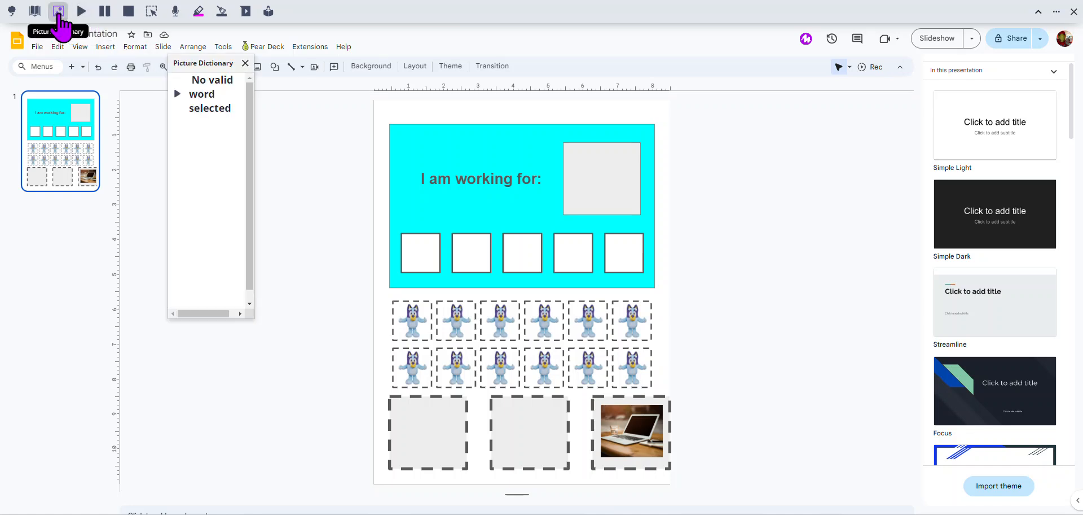